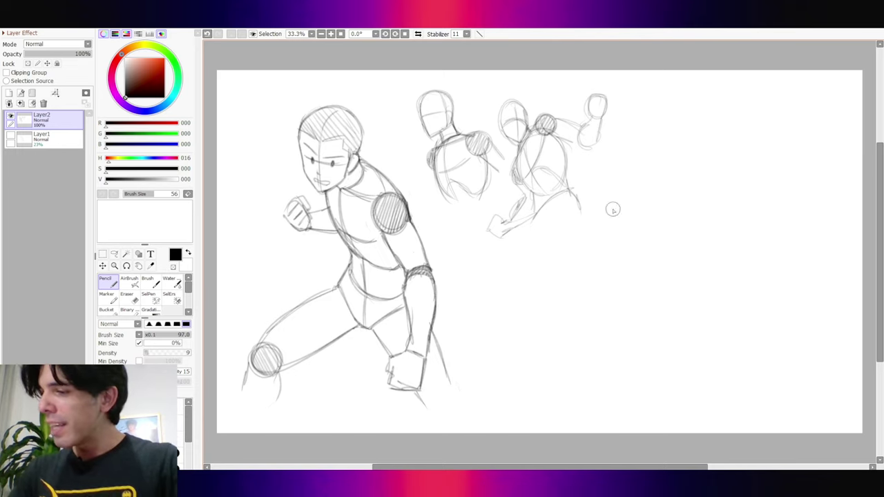
Sketch a ribcage oval with the Pencil in the empty area beside the two small figure studies.
mouse_move(609, 220)
left_mouse_down()
mouse_move(617, 288)
mouse_move(614, 211)
mouse_move(606, 267)
left_mouse_up()
left_click_drag(655, 205, 672, 284)
mouse_move(617, 209)
left_mouse_down()
mouse_move(608, 268)
mouse_move(633, 301)
mouse_move(624, 295)
left_mouse_up()
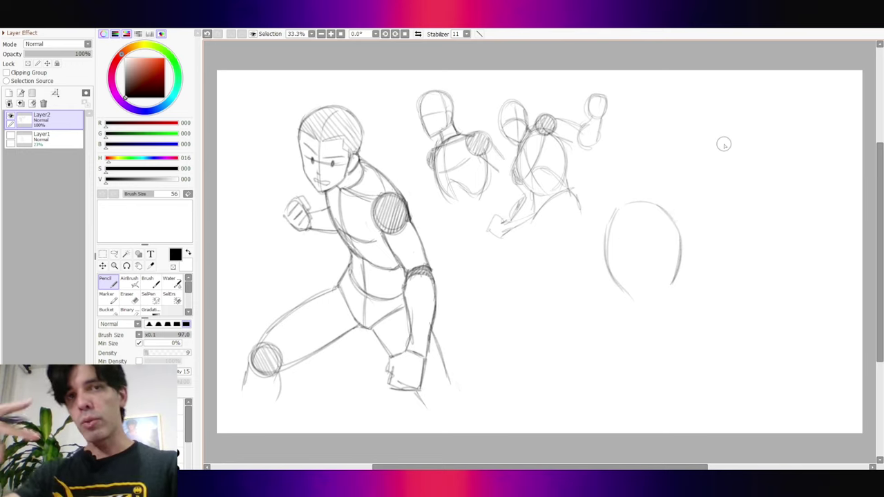
Add hatched shoulder circles, a straight shoulder line, a vertical centre line and a chest curve to the ribcage.
mouse_move(671, 215)
left_mouse_down()
mouse_move(667, 242)
mouse_move(664, 212)
mouse_move(681, 238)
mouse_move(651, 221)
mouse_move(678, 223)
mouse_move(653, 232)
mouse_move(665, 217)
mouse_move(669, 228)
mouse_move(662, 218)
mouse_move(671, 245)
left_mouse_up()
mouse_move(679, 207)
left_mouse_down()
mouse_move(598, 217)
mouse_move(600, 237)
mouse_move(635, 295)
left_mouse_up()
mouse_move(605, 245)
left_mouse_down()
mouse_move(619, 260)
mouse_move(660, 249)
left_mouse_up()
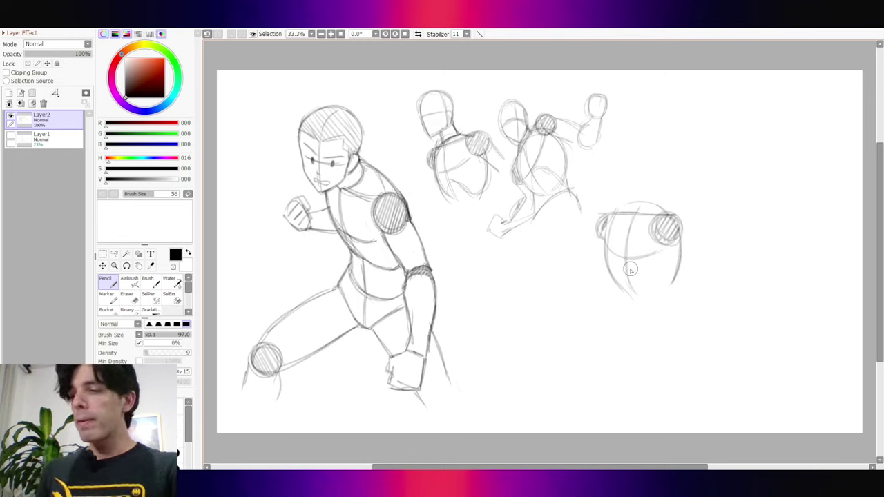
left_click_drag(668, 228, 673, 232)
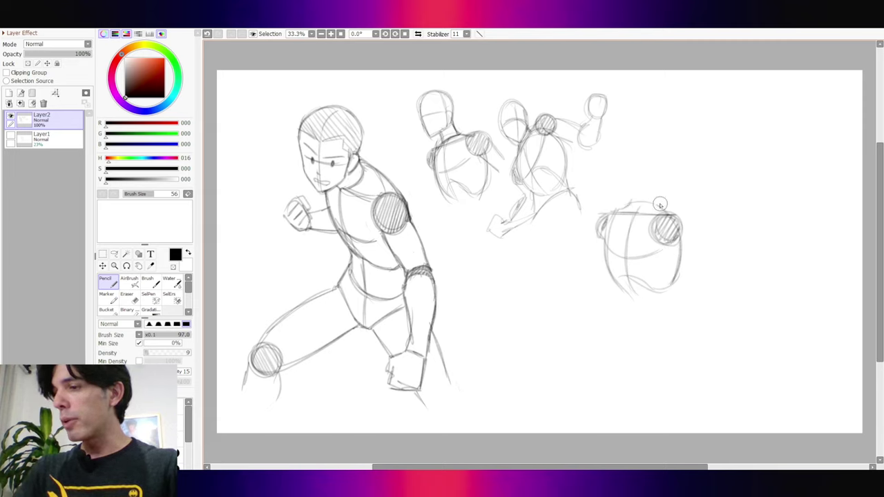
Sketch the neck and head with face guidelines above the new ribcage.
mouse_move(630, 145)
left_mouse_down()
mouse_move(616, 194)
mouse_move(643, 193)
mouse_move(621, 199)
left_mouse_up()
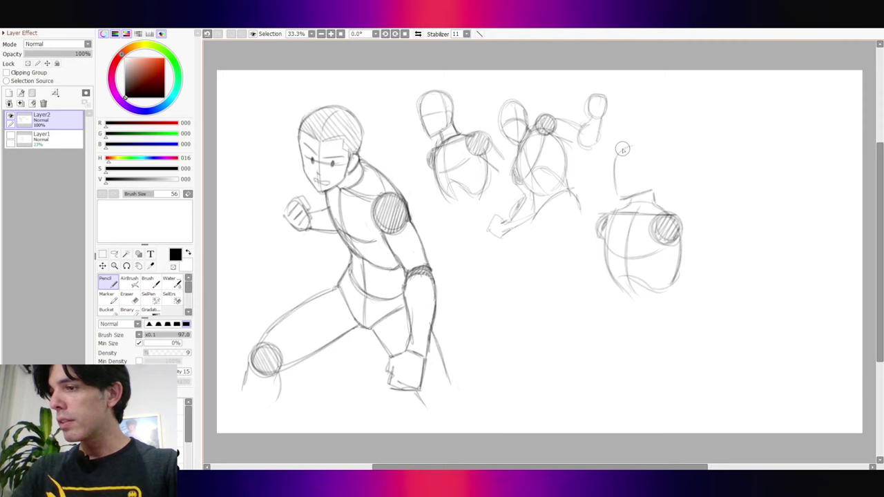
mouse_move(644, 147)
left_mouse_down()
mouse_move(658, 166)
mouse_move(654, 181)
left_mouse_up()
mouse_move(646, 147)
left_mouse_down()
mouse_move(619, 179)
mouse_move(646, 185)
left_mouse_up()
mouse_move(618, 174)
left_mouse_down()
mouse_move(652, 173)
mouse_move(654, 204)
left_mouse_up()
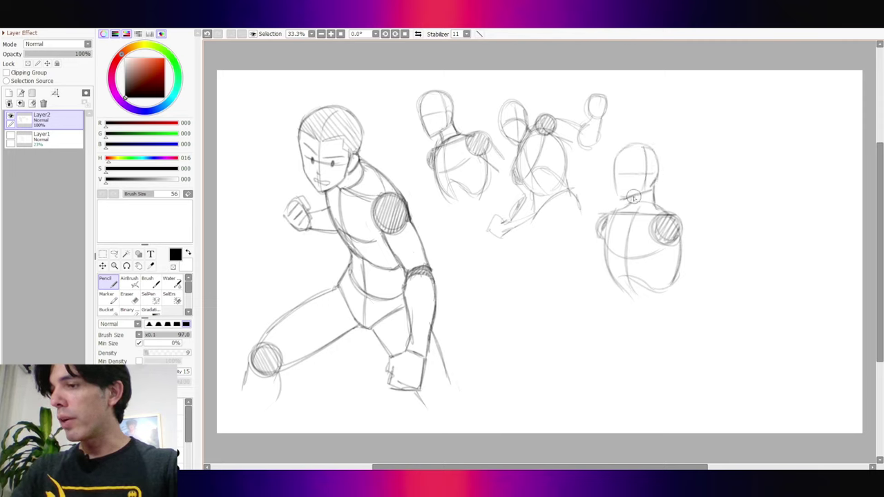
Erase the bust's near shoulder circle, redraw it hatched further outside the ribcage, and strengthen the chest curve.
key("e")
mouse_move(664, 235)
left_mouse_down()
mouse_move(680, 238)
mouse_move(670, 219)
mouse_move(656, 232)
mouse_move(663, 243)
mouse_move(650, 237)
mouse_move(689, 233)
mouse_move(669, 241)
mouse_move(663, 232)
mouse_move(673, 214)
mouse_move(684, 238)
mouse_move(688, 222)
left_mouse_up()
key("n")
key("e")
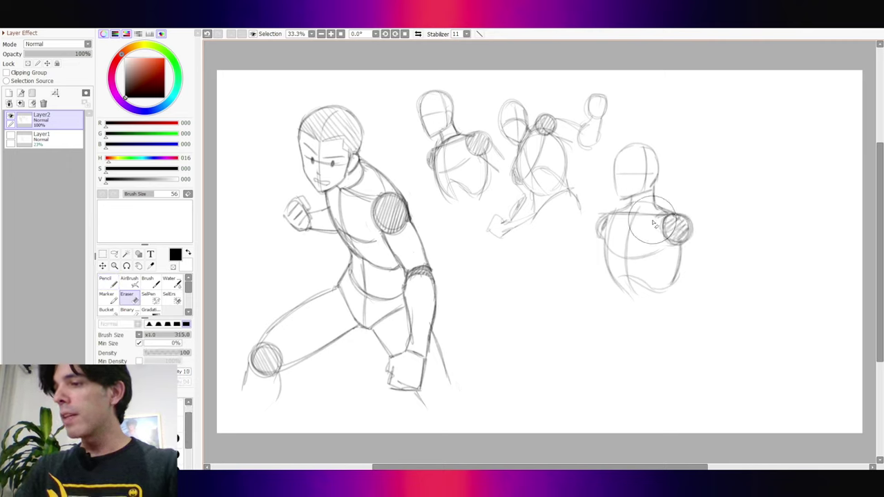
key("n")
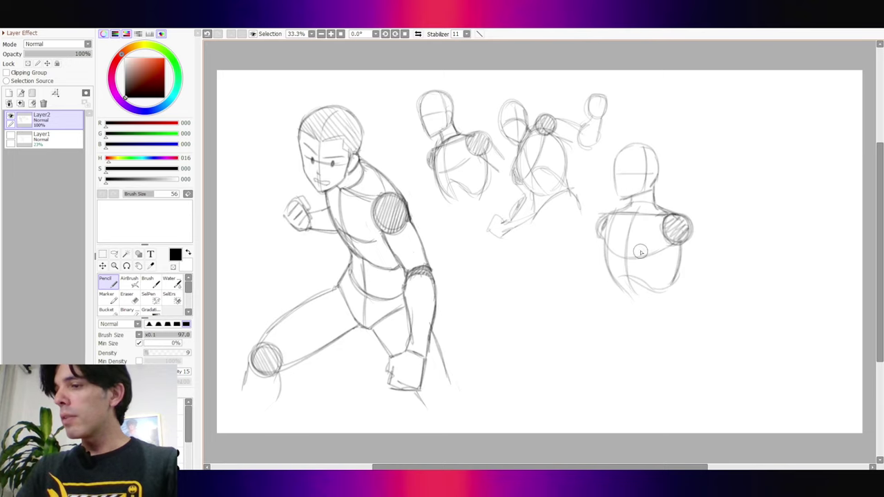
left_click_drag(613, 249, 670, 250)
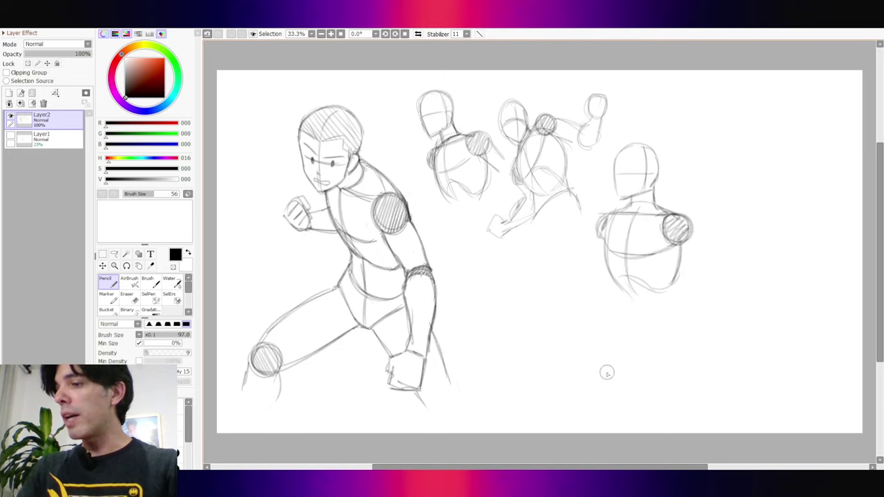
Try a large guide oval around the big figure's head and torso and undo it.
left_click_drag(730, 242, 706, 259)
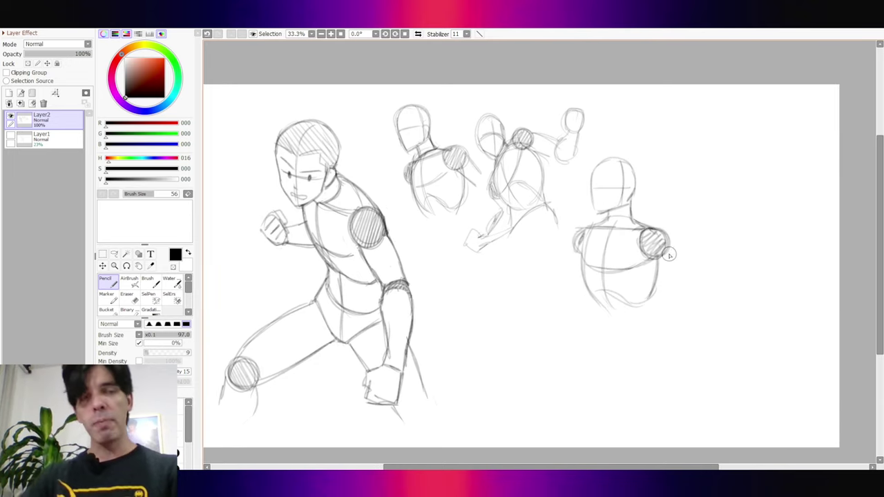
mouse_move(397, 187)
left_mouse_down()
mouse_move(262, 183)
mouse_move(407, 227)
mouse_move(280, 158)
left_mouse_up()
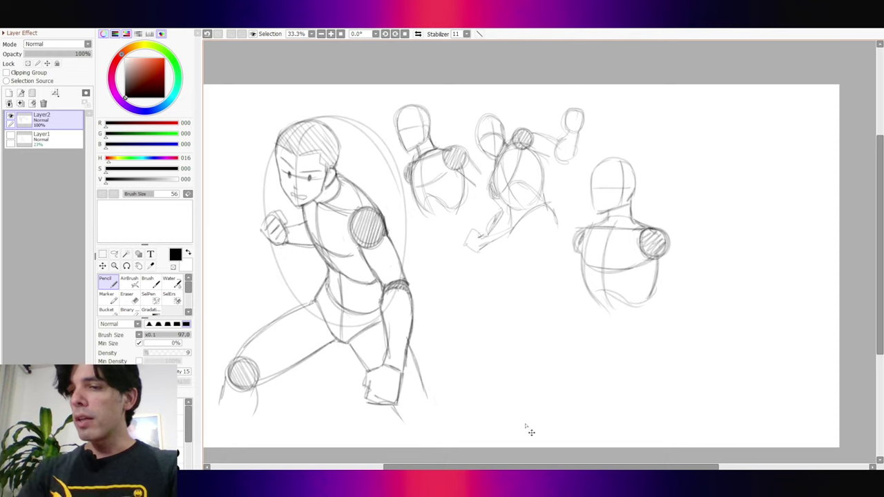
key("ctrl+z")
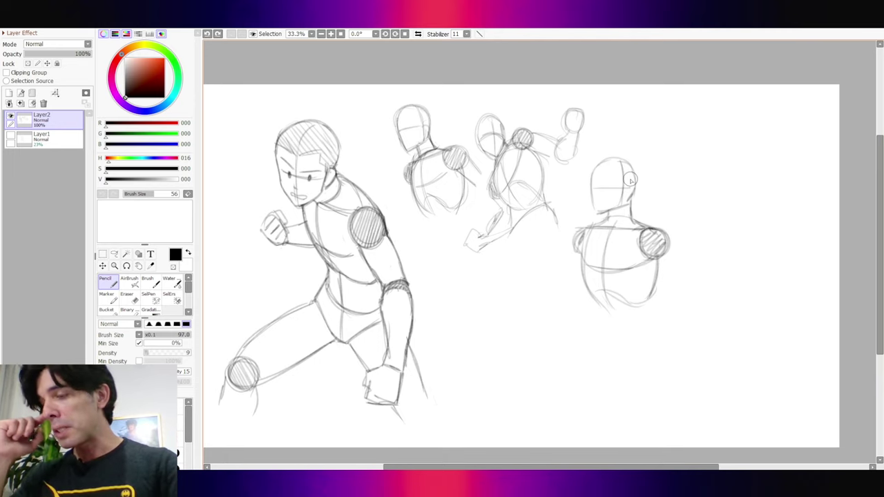
Sketch a second ribcage oval in the empty space beside the finished bust.
mouse_move(729, 233)
left_mouse_down()
mouse_move(707, 225)
mouse_move(697, 290)
left_mouse_up()
left_click_drag(695, 215, 704, 293)
mouse_move(724, 217)
left_mouse_down()
mouse_move(763, 275)
mouse_move(759, 265)
mouse_move(744, 299)
left_mouse_up()
left_click_drag(716, 211, 699, 294)
left_click_drag(689, 260, 715, 296)
left_click_drag(689, 232, 704, 297)
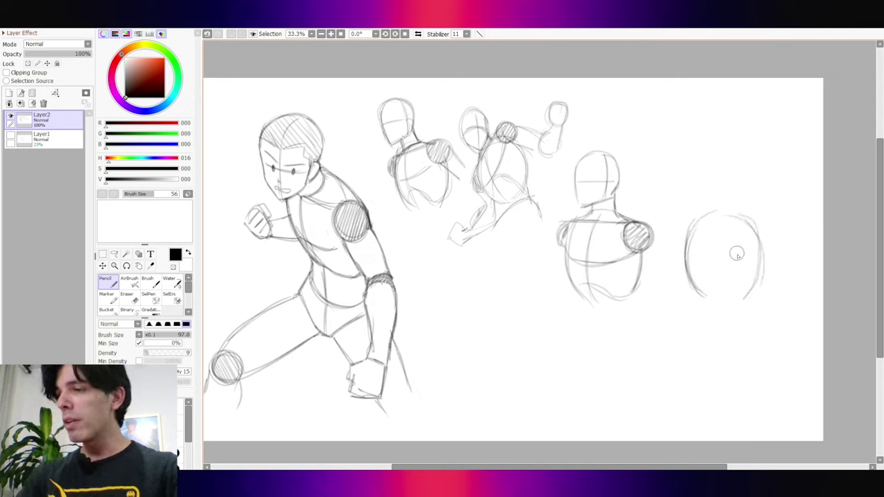
Add a low hatched near shoulder, a slanted shoulder line, a raised far shoulder and a neckline to the second ribcage.
mouse_move(742, 268)
left_mouse_down()
mouse_move(763, 262)
mouse_move(743, 278)
mouse_move(744, 251)
mouse_move(760, 251)
mouse_move(752, 278)
mouse_move(736, 265)
mouse_move(763, 259)
mouse_move(740, 259)
left_mouse_up()
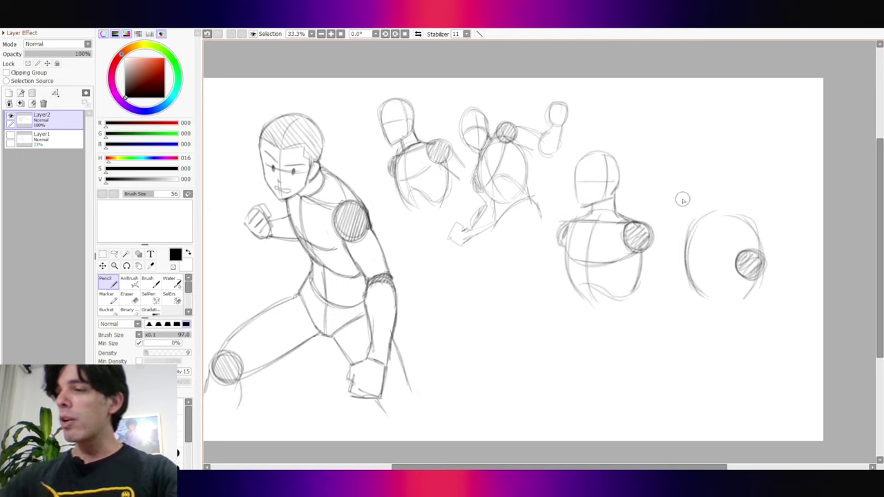
mouse_move(714, 229)
left_mouse_down()
mouse_move(691, 216)
mouse_move(741, 252)
mouse_move(706, 226)
left_mouse_up()
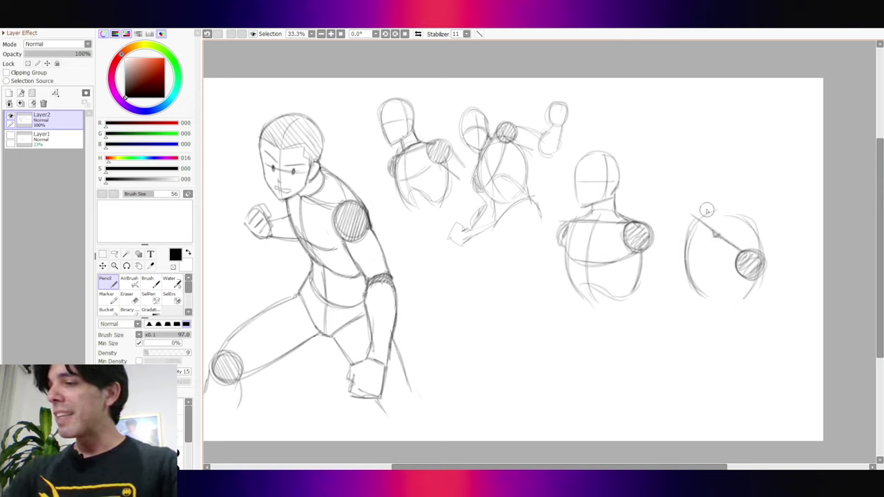
left_click_drag(685, 215, 721, 226)
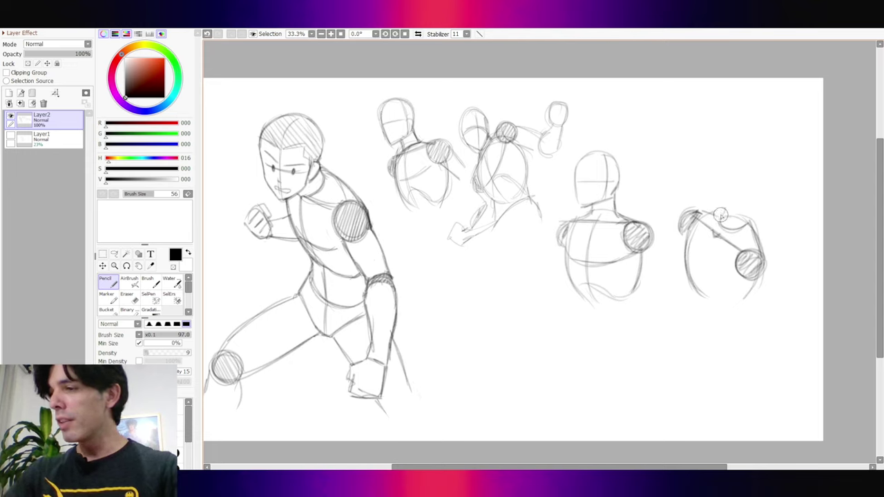
Sketch the neck and rounded head of the second bust.
mouse_move(706, 190)
left_mouse_down()
mouse_move(717, 209)
mouse_move(743, 206)
mouse_move(715, 210)
left_mouse_up()
left_click_drag(711, 170, 709, 188)
mouse_move(738, 159)
left_mouse_down()
mouse_move(715, 170)
mouse_move(753, 184)
mouse_move(744, 163)
mouse_move(751, 199)
left_mouse_up()
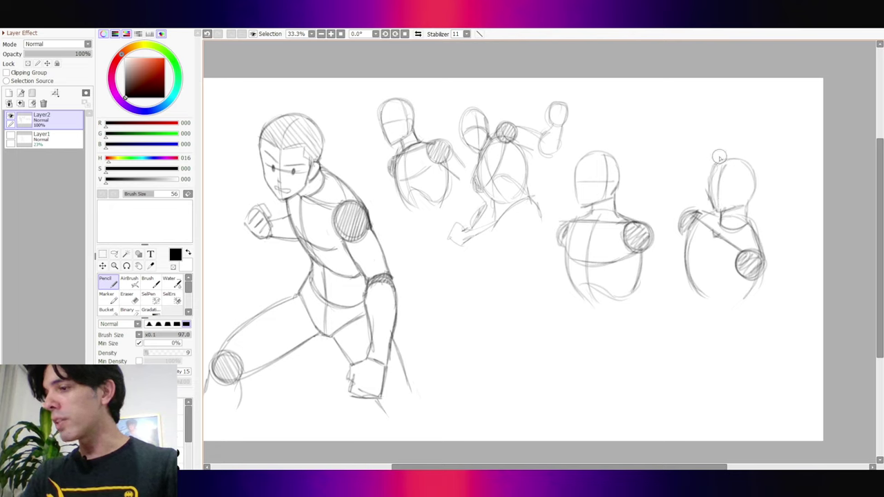
left_click_drag(711, 179, 753, 190)
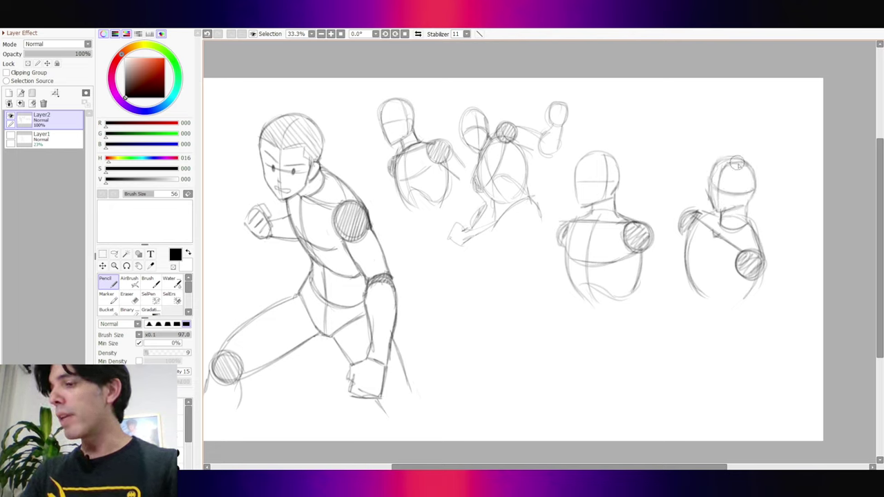
Clean up the second bust's head with the Eraser and redraw its outline and face guidelines.
key("e")
mouse_move(712, 192)
left_mouse_down()
mouse_move(714, 209)
mouse_move(734, 210)
mouse_move(718, 214)
mouse_move(709, 190)
left_mouse_up()
key("n")
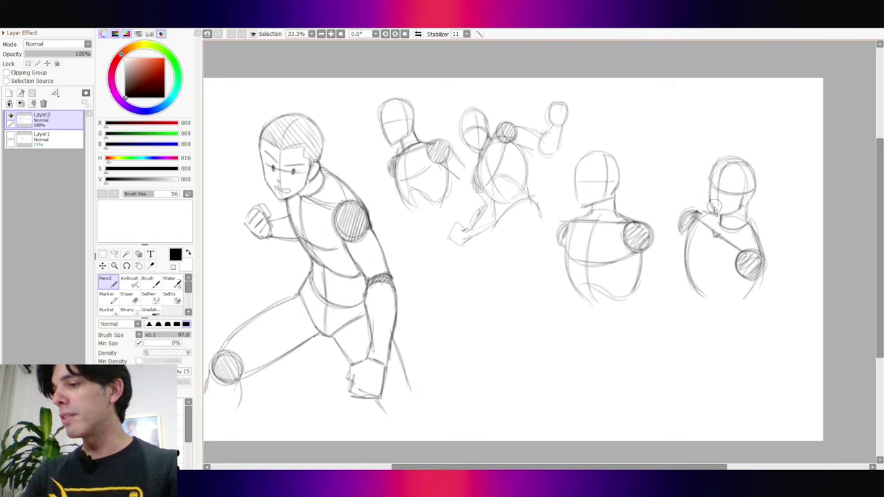
mouse_move(721, 160)
left_mouse_down()
mouse_move(753, 177)
mouse_move(753, 168)
mouse_move(745, 227)
left_mouse_up()
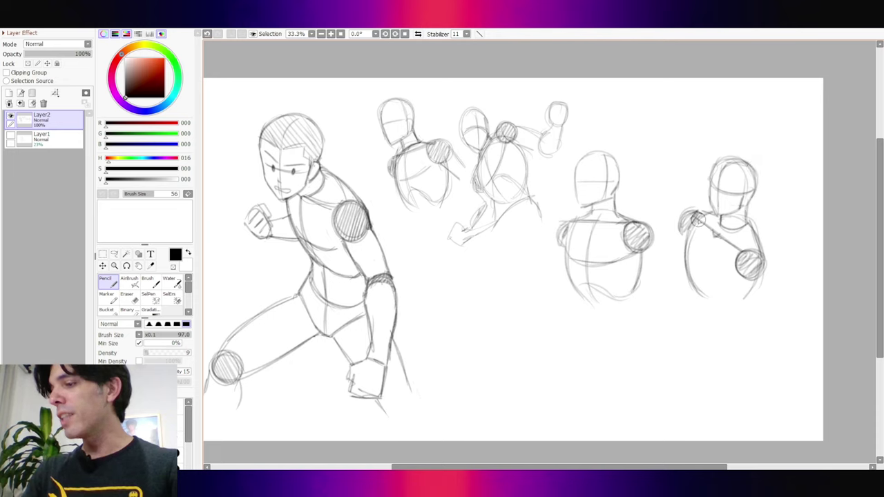
Erase the second bust's far shoulder and redraw it smaller and closer to the neck.
key("e")
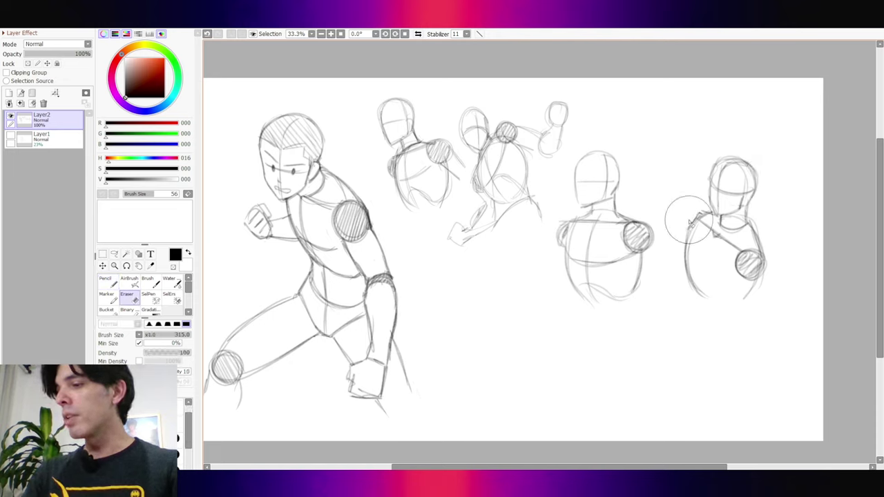
key("n")
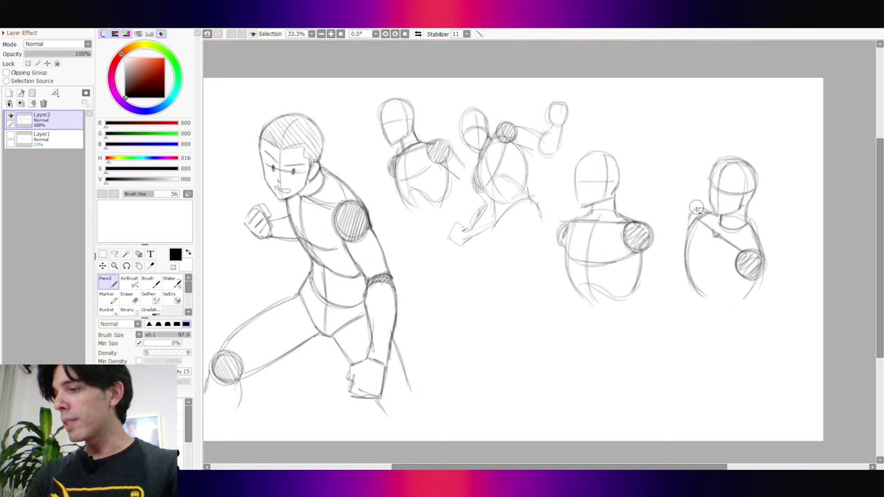
left_click_drag(708, 232, 721, 243)
key("n")
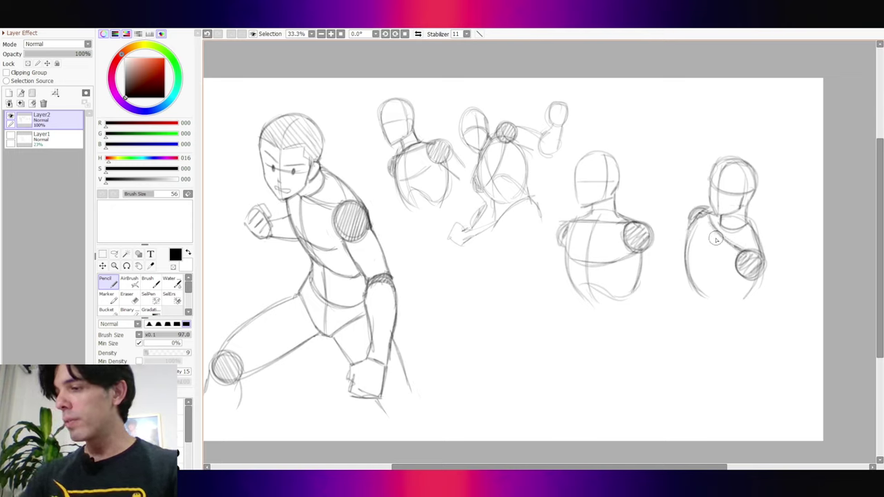
Draw the second bust's centre line, chest curve, lower ribcage arch and the first lines of the near arm.
left_click_drag(715, 224, 704, 294)
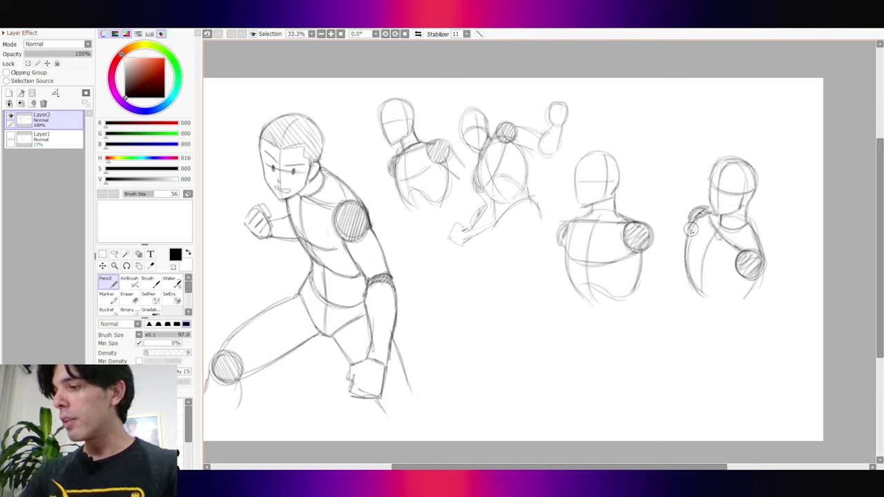
mouse_move(690, 227)
left_mouse_down()
mouse_move(702, 268)
mouse_move(696, 262)
mouse_move(751, 275)
mouse_move(728, 282)
mouse_move(757, 269)
mouse_move(756, 254)
mouse_move(769, 272)
mouse_move(737, 261)
mouse_move(751, 250)
mouse_move(752, 283)
mouse_move(738, 285)
mouse_move(738, 304)
mouse_move(759, 291)
left_mouse_up()
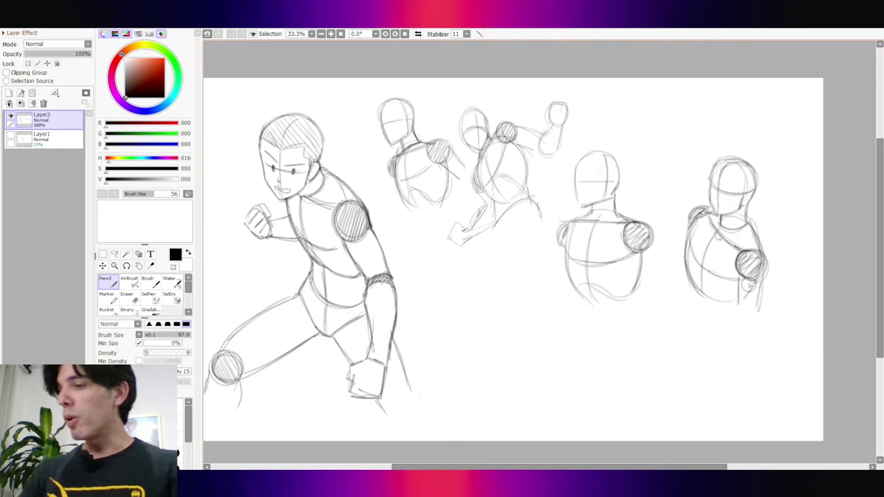
mouse_move(701, 285)
left_mouse_down()
mouse_move(727, 306)
mouse_move(734, 300)
mouse_move(698, 283)
left_mouse_up()
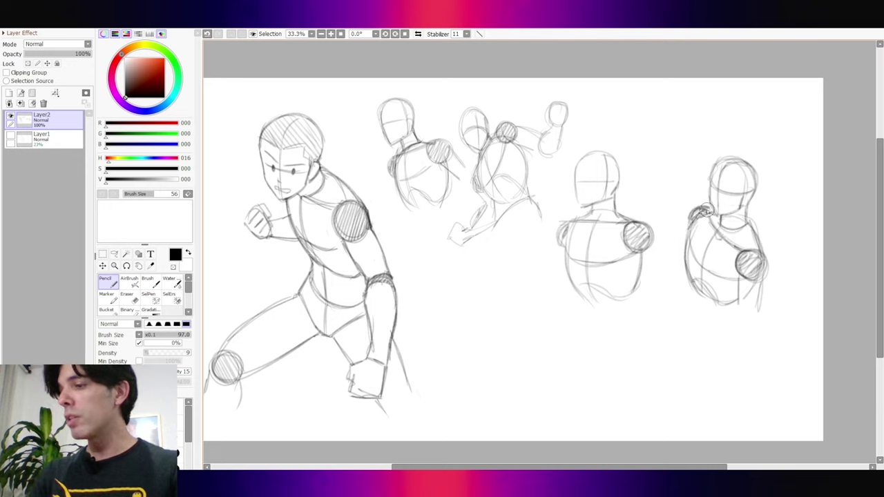
Undo a trial guide oval on the big figure and draw the outer line of the second bust's far arm.
mouse_move(255, 156)
left_mouse_down()
mouse_move(381, 244)
mouse_move(255, 119)
mouse_move(379, 281)
left_mouse_up()
key("ctrl+z")
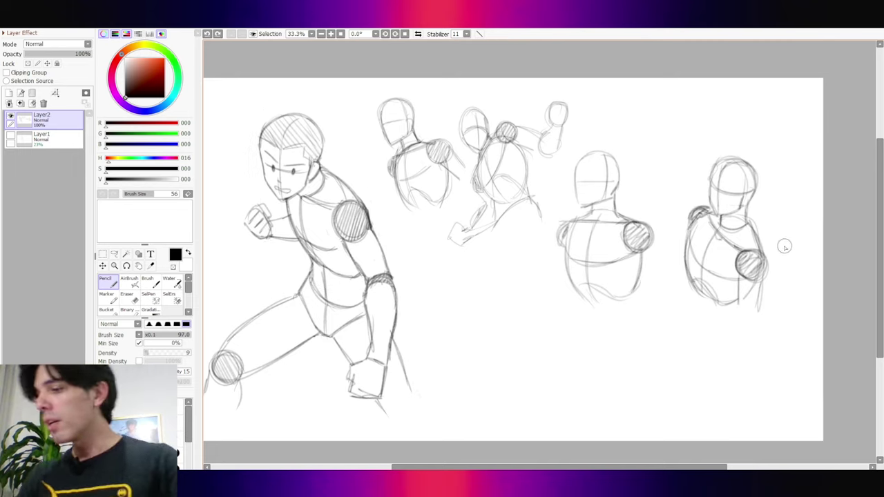
left_click_drag(689, 222, 677, 271)
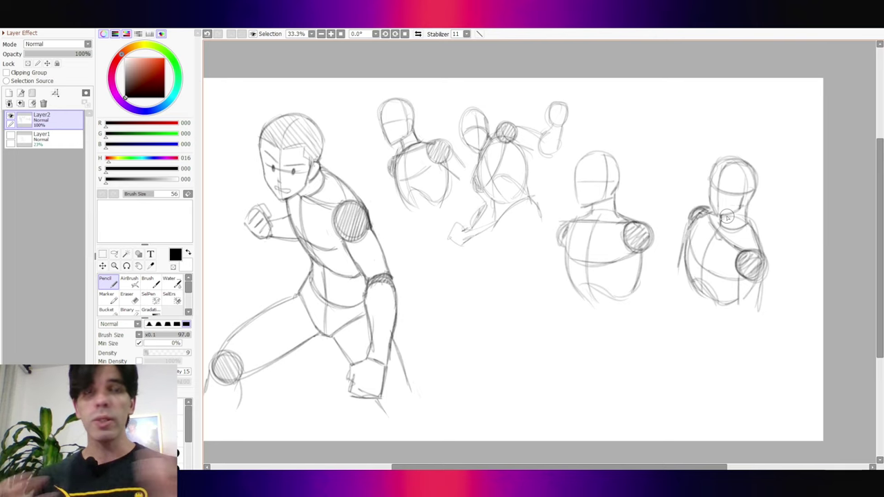
Lasso the two new busts, move them up the canvas to free space below, and deselect.
left_click_drag(754, 251, 747, 231)
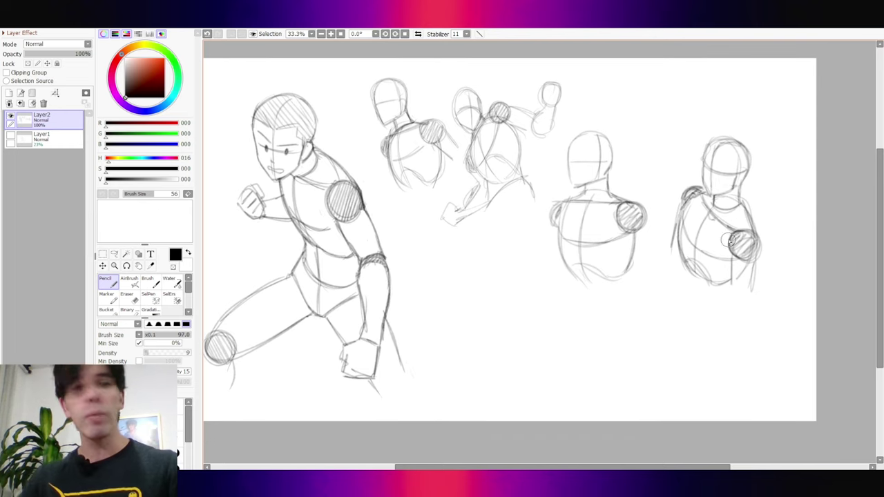
key("l")
mouse_move(732, 322)
left_mouse_down()
mouse_move(682, 114)
mouse_move(562, 149)
mouse_move(665, 337)
mouse_move(732, 322)
left_mouse_up()
key("v")
left_click_drag(683, 269, 702, 224)
key("ctrl+d")
key("n")
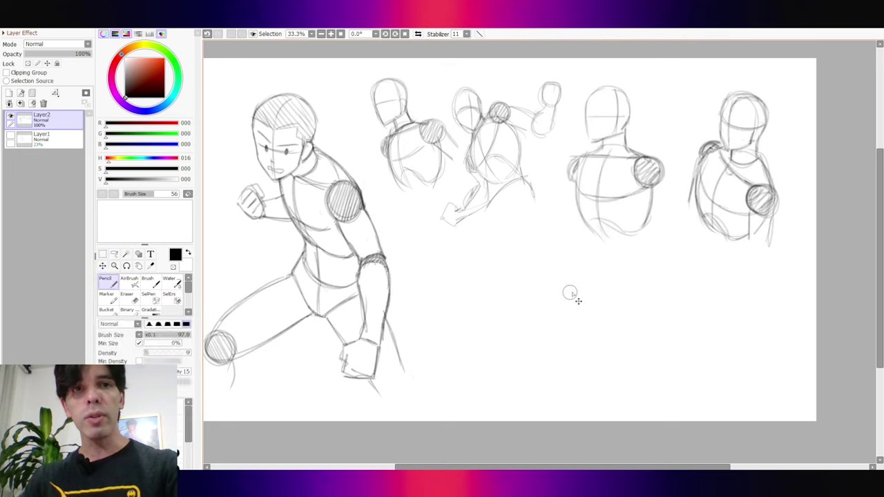
Sketch a third ribcage oval with two shoulder circles below the moved busts.
mouse_move(643, 266)
left_mouse_down()
mouse_move(645, 339)
mouse_move(661, 254)
mouse_move(688, 333)
mouse_move(684, 342)
mouse_move(639, 321)
mouse_move(653, 343)
left_mouse_up()
mouse_move(693, 294)
left_mouse_down()
mouse_move(686, 324)
mouse_move(679, 315)
mouse_move(694, 321)
mouse_move(689, 295)
left_mouse_up()
mouse_move(644, 237)
left_mouse_down()
mouse_move(639, 250)
mouse_move(651, 247)
mouse_move(637, 253)
left_mouse_up()
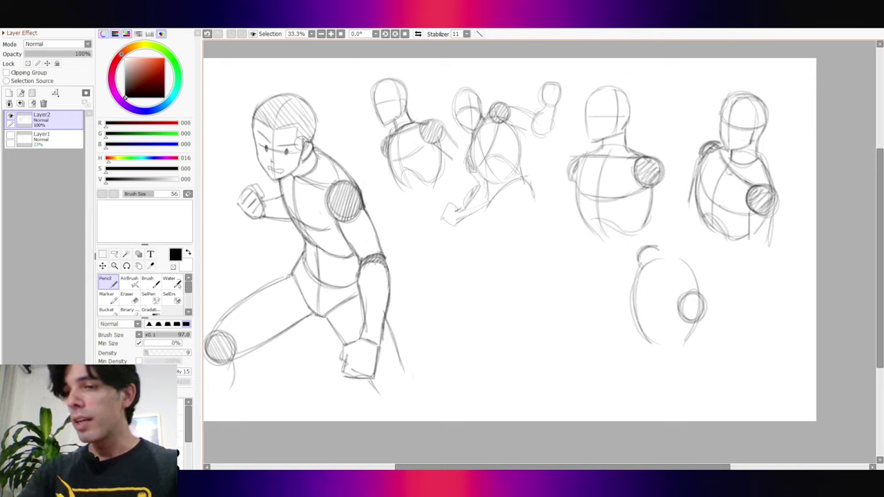
Try guide ovals around the big figure's upper body and around the third ribcage, and undo both.
mouse_move(265, 86)
left_mouse_down()
mouse_move(363, 263)
mouse_move(247, 103)
mouse_move(376, 192)
left_mouse_up()
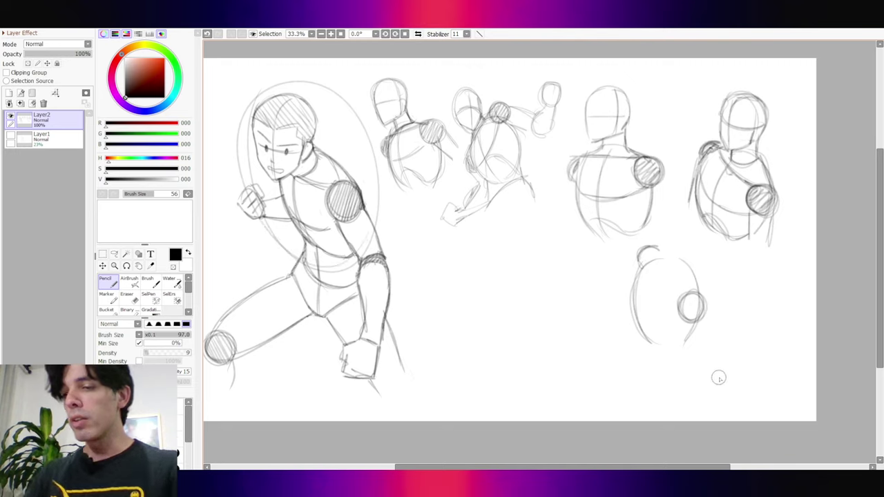
key("ctrl+z")
mouse_move(670, 253)
left_mouse_down()
mouse_move(729, 296)
mouse_move(668, 235)
left_mouse_up()
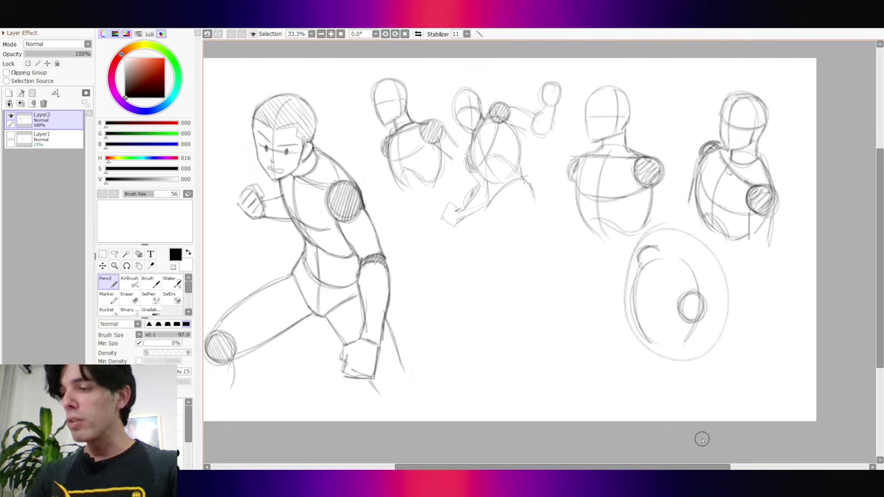
key("ctrl+z")
Lasso the third ribcage sketch and cut it from the canvas.
key("l")
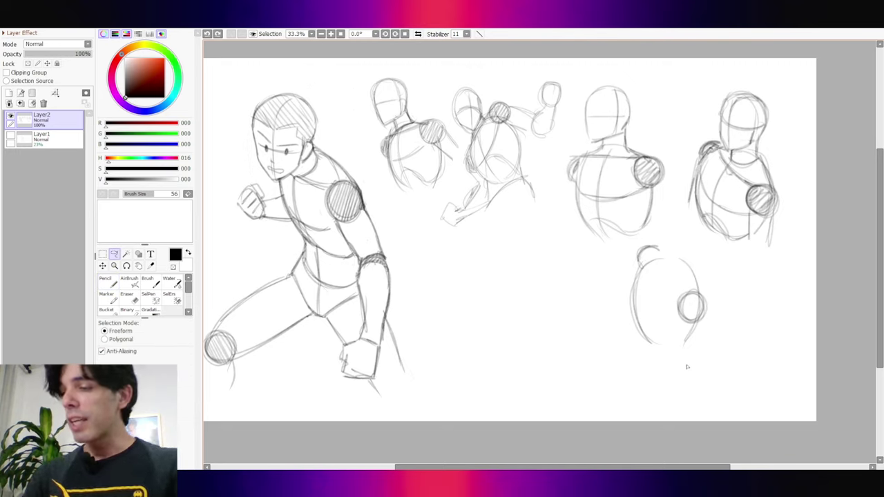
left_click_drag(680, 356, 667, 351)
key("ctrl+d")
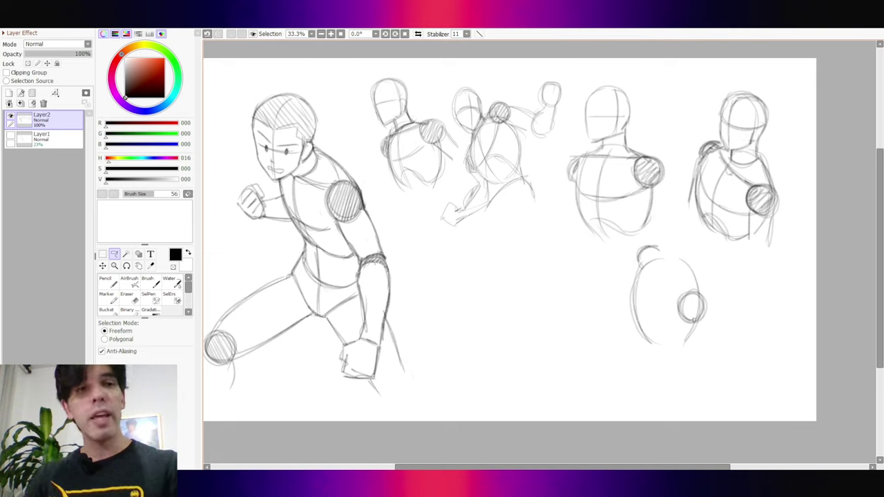
key("n")
left_click_drag(666, 250, 660, 385)
key("ctrl+z")
key("l")
mouse_move(706, 339)
left_mouse_down()
mouse_move(621, 329)
mouse_move(655, 362)
left_mouse_up()
key("ctrl+x")
Sketch a new tilted ribcage oval with a hatched shoulder circle on each side below the two newest busts.
key("n")
mouse_move(644, 271)
left_mouse_down()
mouse_move(664, 340)
mouse_move(643, 307)
mouse_move(657, 331)
left_mouse_up()
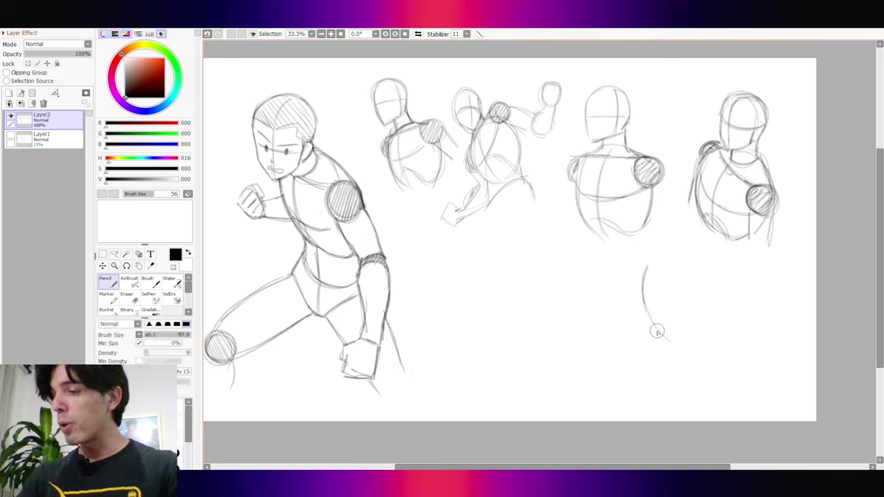
mouse_move(674, 263)
left_mouse_down()
mouse_move(715, 322)
mouse_move(709, 307)
mouse_move(701, 338)
left_mouse_up()
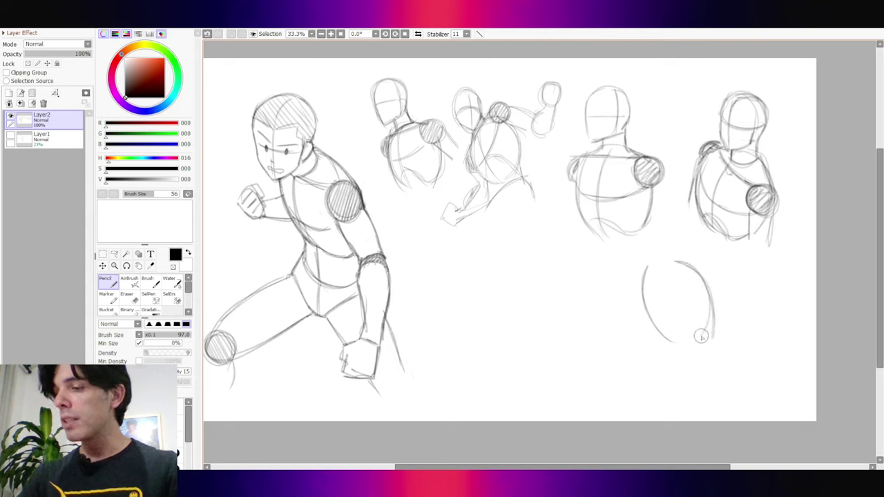
mouse_move(705, 285)
left_mouse_down()
mouse_move(695, 319)
mouse_move(685, 297)
mouse_move(711, 293)
mouse_move(695, 308)
mouse_move(711, 296)
left_mouse_up()
left_click_drag(642, 259, 640, 280)
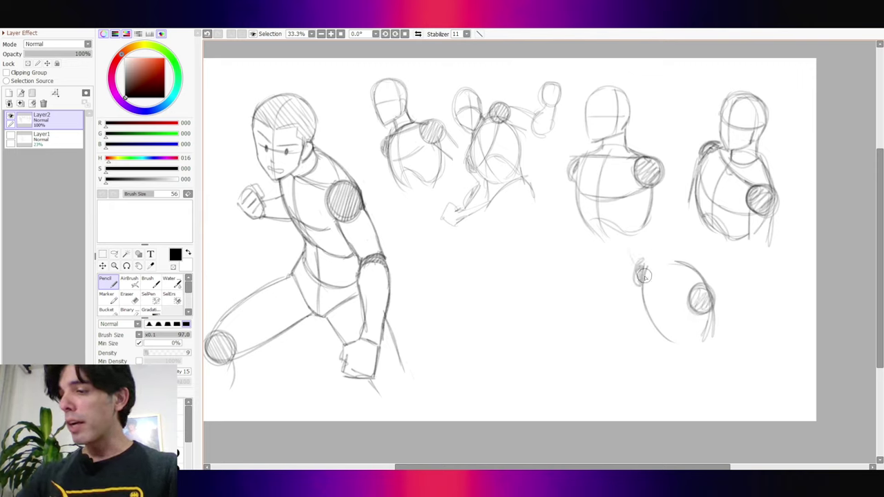
Lasso the two newest busts above the fresh ribcage, move them slightly up the canvas, and deselect.
key("l")
mouse_move(765, 253)
left_mouse_down()
mouse_move(671, 238)
mouse_move(568, 153)
mouse_move(794, 128)
mouse_move(759, 257)
left_mouse_up()
key("ctrl")
mouse_move(738, 218)
left_mouse_down()
mouse_move(740, 201)
mouse_move(765, 231)
left_mouse_up()
key("ctrl+d")
Lasso the stray line ends beneath the moved bust farthest from the big figure, delete them, and deselect.
key("l")
key("ctrl+d")
mouse_move(766, 262)
left_mouse_down()
mouse_move(778, 225)
mouse_move(758, 247)
left_mouse_up()
key("Delete")
key("ctrl+d")
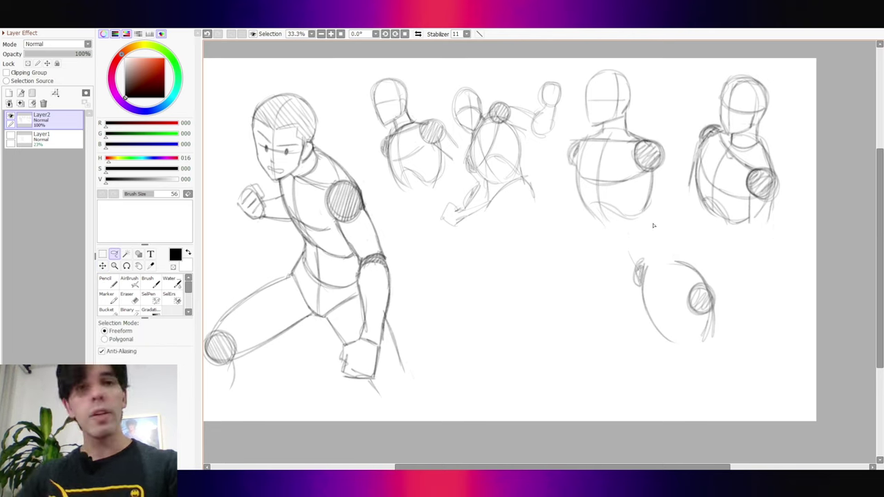
Sketch a head oval overlapping the new ribcage's far shoulder, erase the lines inside it, and redraw the jaw and skull outline.
key("n")
mouse_move(655, 233)
left_mouse_down()
mouse_move(636, 256)
mouse_move(667, 225)
mouse_move(676, 237)
mouse_move(659, 231)
mouse_move(638, 253)
mouse_move(653, 230)
mouse_move(665, 242)
left_mouse_up()
key("ctrl+z")
key("ctrl+z")
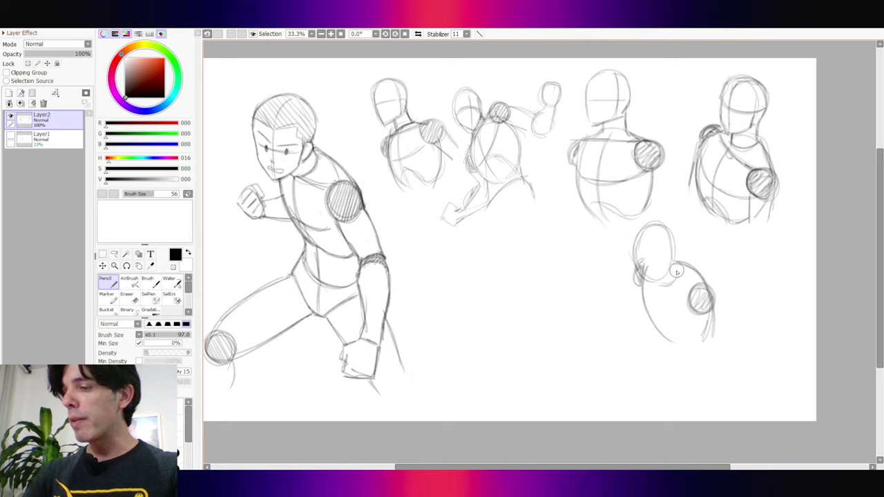
key("e")
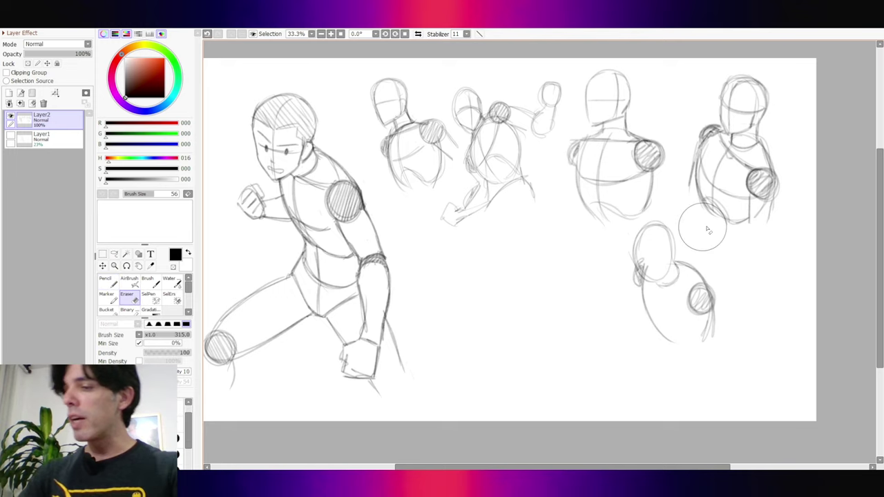
left_click_drag(642, 277, 666, 262)
key("n")
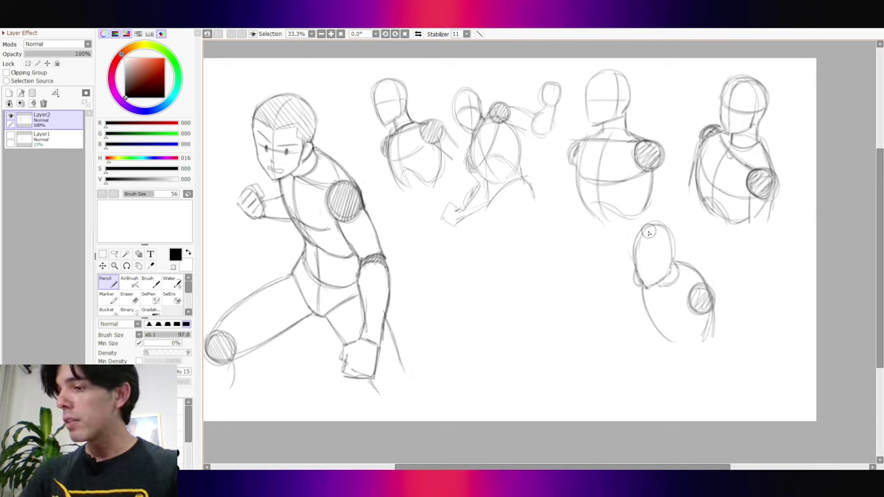
left_click_drag(666, 227, 675, 259)
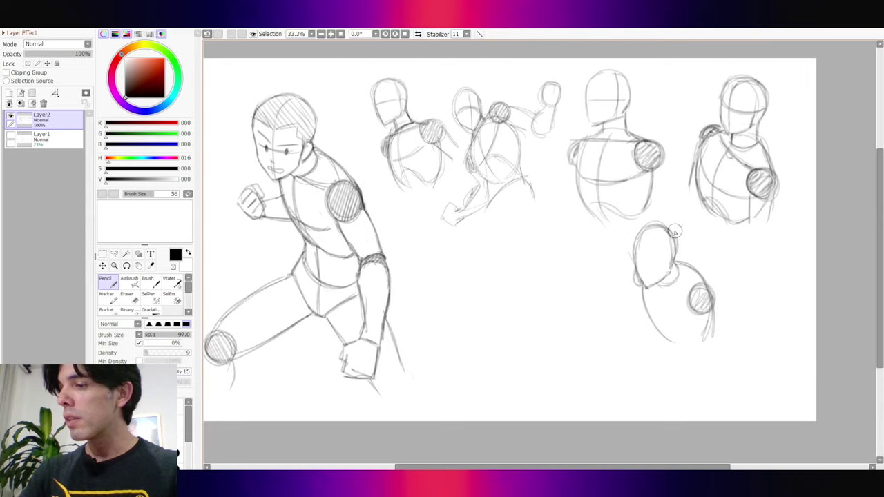
Draw the curved centre line and eye line on the new head, undoing the trial strokes.
left_click_drag(649, 231, 648, 277)
key("ctrl+z")
left_click_drag(654, 227, 649, 281)
key("ctrl+z")
mouse_move(655, 227)
left_mouse_down()
mouse_move(648, 282)
mouse_move(653, 227)
mouse_move(641, 280)
mouse_move(647, 289)
mouse_move(666, 281)
mouse_move(662, 265)
mouse_move(639, 256)
mouse_move(670, 263)
mouse_move(659, 267)
mouse_move(689, 310)
mouse_move(706, 319)
mouse_move(712, 287)
left_mouse_up()
Erase the new figure's near shoulder circle and redraw it hatched, slightly farther out from the ribcage.
key("e")
key("n")
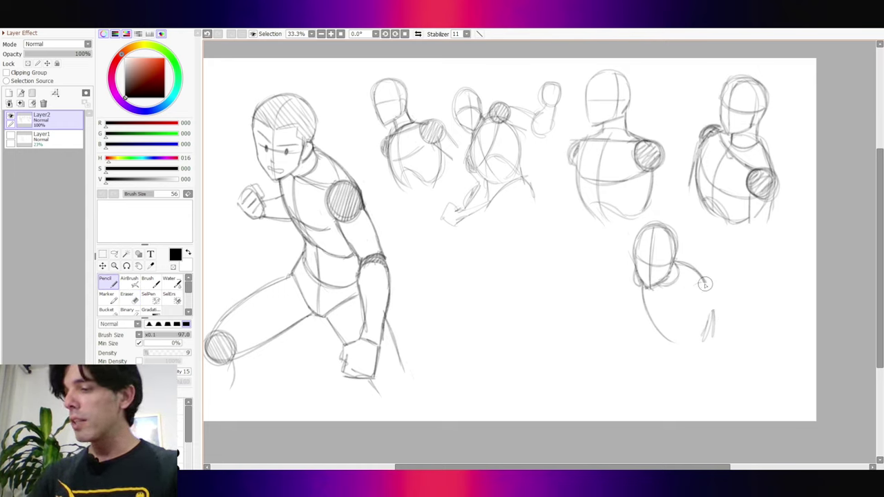
mouse_move(704, 276)
left_mouse_down()
mouse_move(722, 284)
mouse_move(701, 286)
mouse_move(691, 324)
mouse_move(707, 322)
left_mouse_up()
key("ctrl+z")
key("ctrl+z")
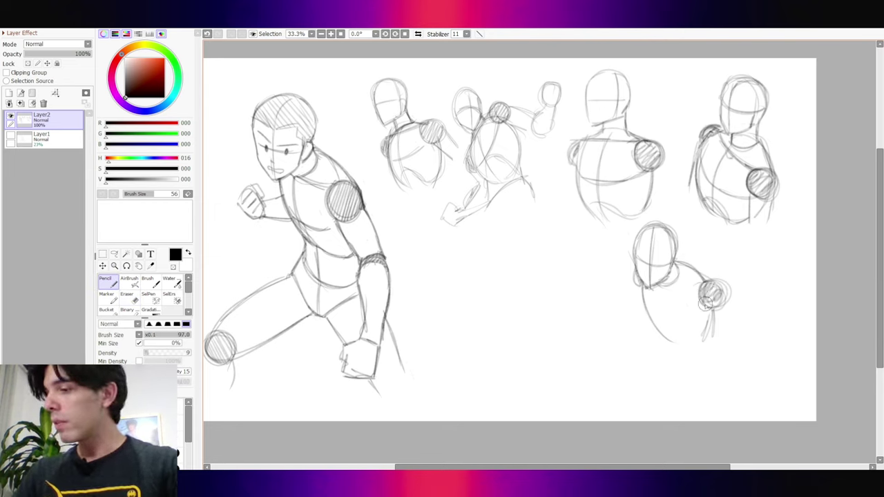
Connect the neck to the near shoulder with trapezius and collarbone lines, and add the torso's centre and side lines.
key("e")
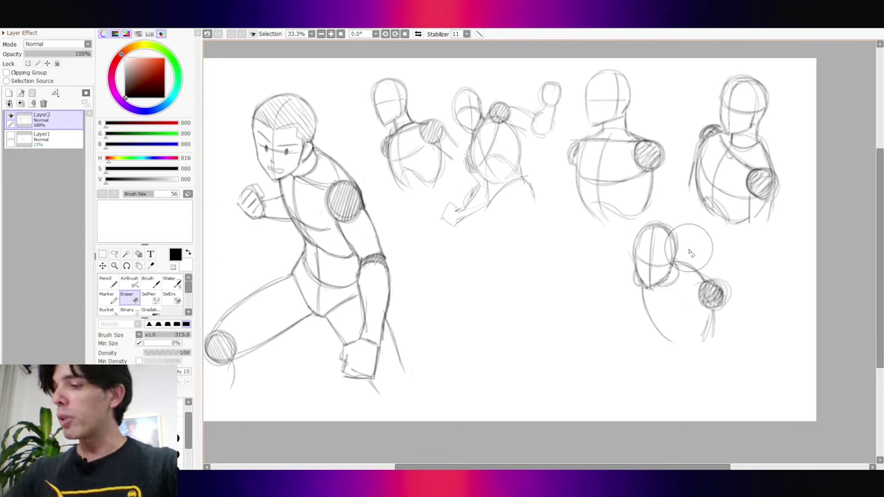
key("n")
mouse_move(675, 263)
left_mouse_down()
mouse_move(708, 282)
mouse_move(711, 294)
left_mouse_up()
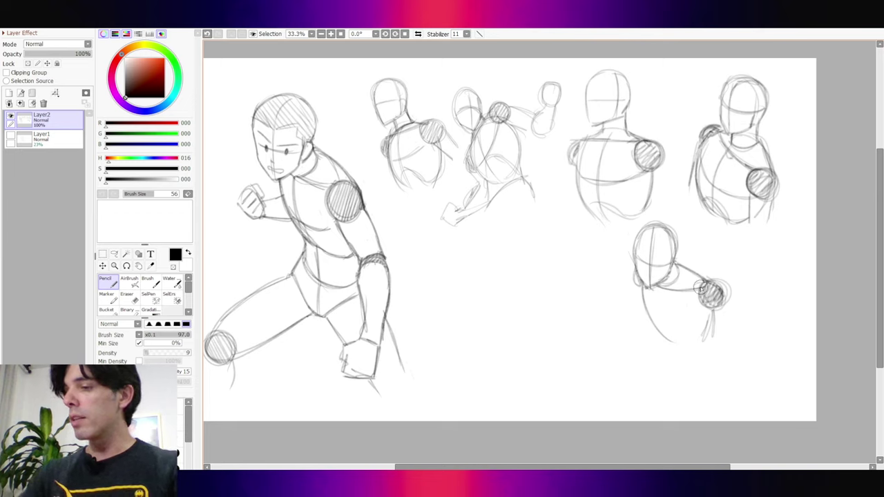
left_click_drag(663, 287, 686, 349)
mouse_move(662, 304)
left_mouse_down()
mouse_move(681, 354)
mouse_move(712, 320)
mouse_move(704, 330)
mouse_move(666, 337)
mouse_move(694, 342)
left_mouse_up()
mouse_move(716, 310)
left_mouse_down()
mouse_move(709, 350)
mouse_move(719, 362)
left_mouse_up()
Sketch the near arm bent down at the elbow and the far arm reaching outward with an open hand.
mouse_move(721, 282)
left_mouse_down()
mouse_move(746, 314)
mouse_move(716, 314)
mouse_move(751, 327)
mouse_move(721, 313)
mouse_move(751, 328)
left_mouse_up()
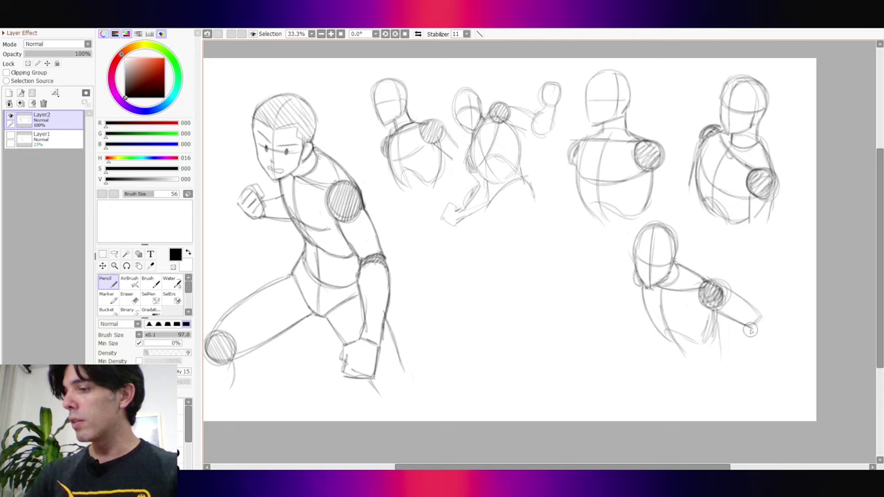
mouse_move(757, 317)
left_mouse_down()
mouse_move(773, 365)
mouse_move(754, 374)
left_mouse_up()
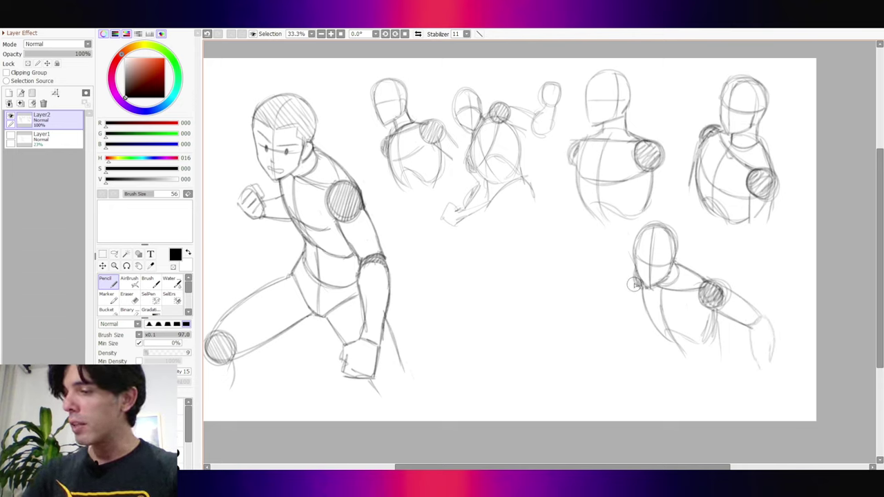
mouse_move(636, 291)
left_mouse_down()
mouse_move(635, 323)
mouse_move(615, 333)
mouse_move(647, 331)
left_mouse_up()
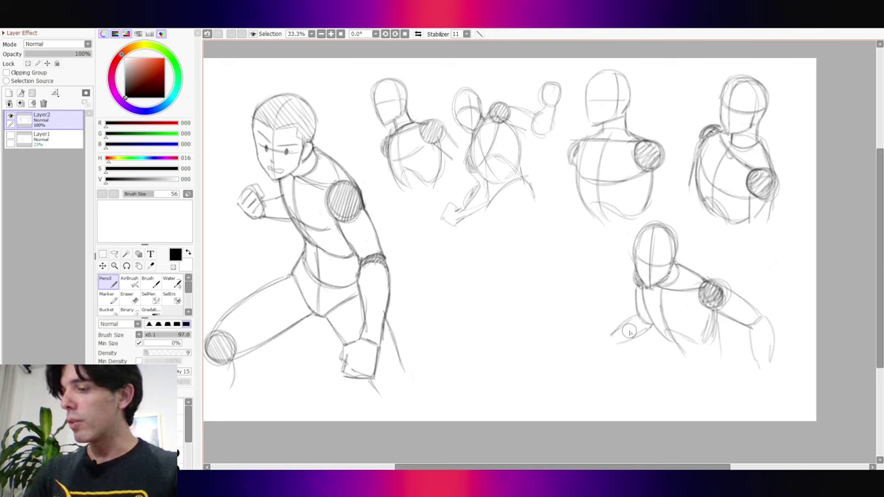
left_click_drag(606, 338, 579, 335)
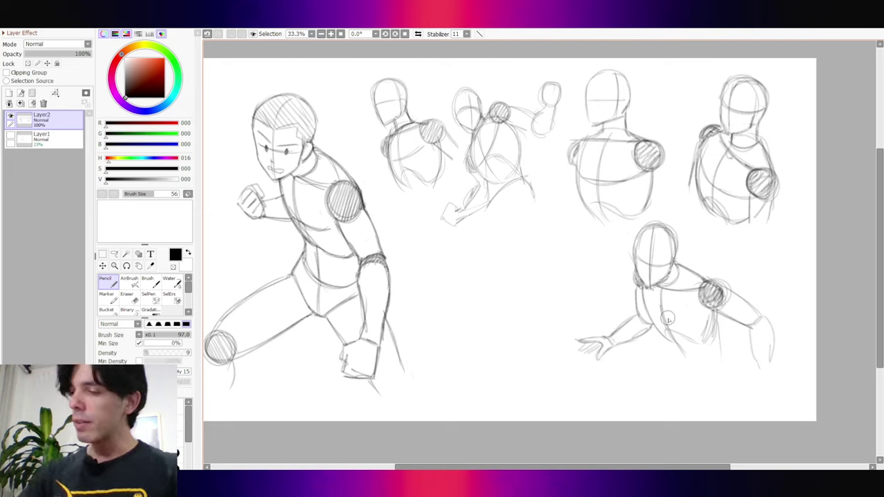
Draw the lower ribcage arch, the waist and belly curve, and reinforce the near forearm.
left_click_drag(661, 335, 684, 358)
mouse_move(716, 314)
left_mouse_down()
mouse_move(722, 352)
mouse_move(682, 370)
left_mouse_up()
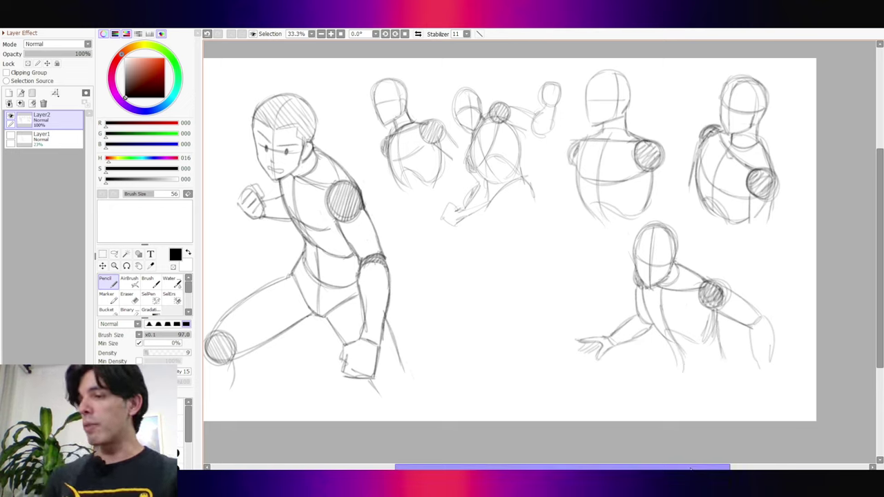
mouse_move(671, 345)
left_mouse_down()
mouse_move(702, 369)
mouse_move(685, 370)
mouse_move(710, 367)
mouse_move(715, 332)
mouse_move(717, 372)
mouse_move(719, 344)
mouse_move(732, 373)
left_mouse_up()
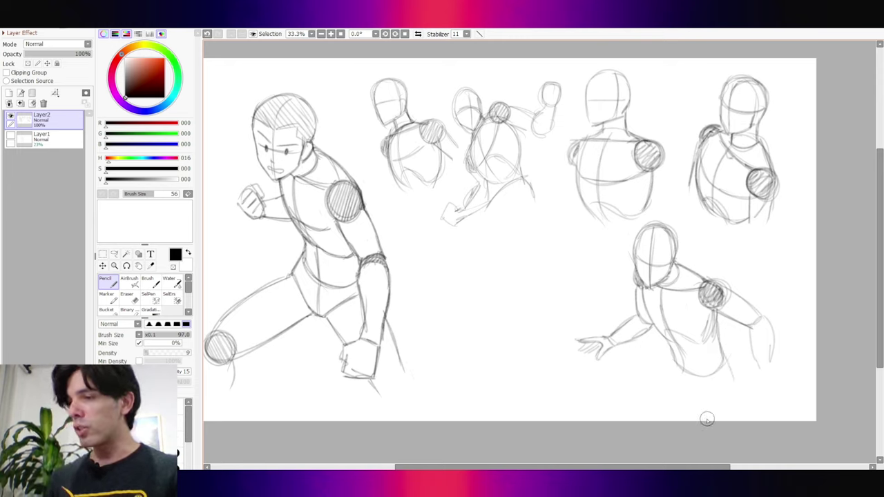
left_click_drag(751, 329, 756, 372)
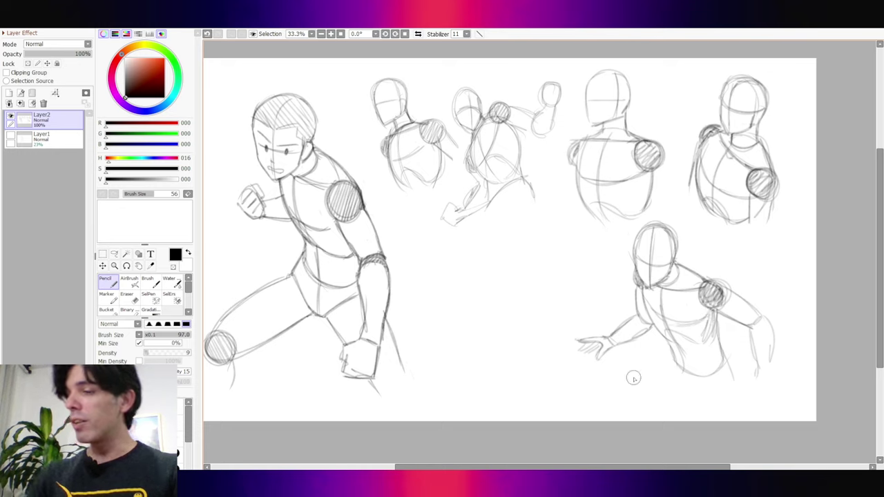
Try guide strokes across the new figure's chest and around the heads, and undo them.
key("ctrl+z")
key("ctrl+z")
mouse_move(651, 307)
left_mouse_down()
mouse_move(689, 324)
mouse_move(711, 310)
left_mouse_up()
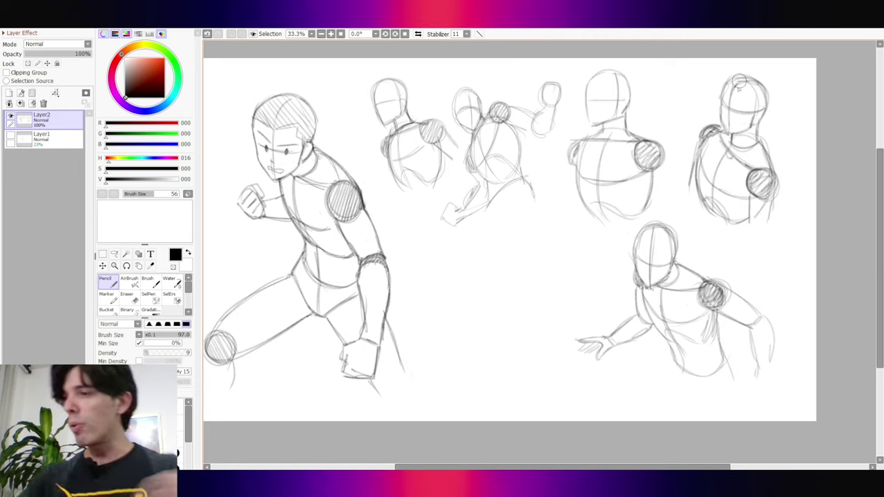
left_click_drag(760, 66, 740, 66)
mouse_move(691, 224)
left_mouse_down()
mouse_move(746, 235)
mouse_move(662, 222)
left_mouse_up()
key("ctrl+z")
key("ctrl+z")
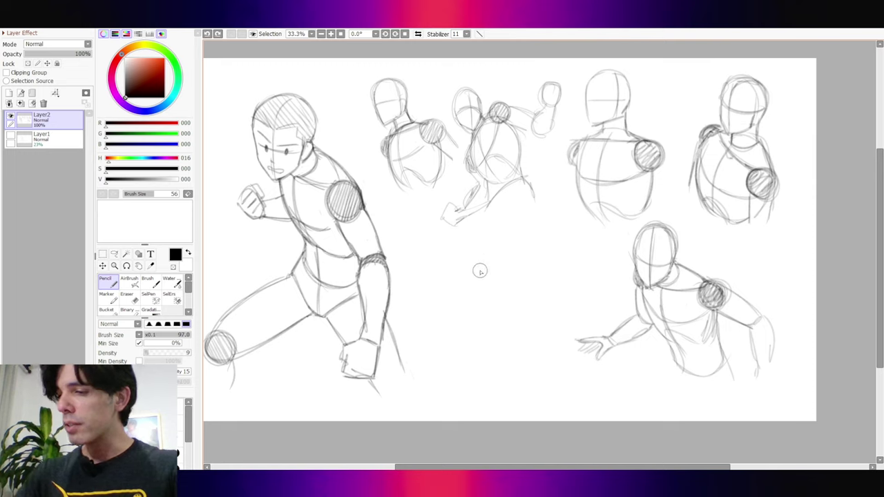
Sketch a tilted ribcage oval in the empty space between the big figure and the reaching figure.
left_click_drag(482, 267, 494, 327)
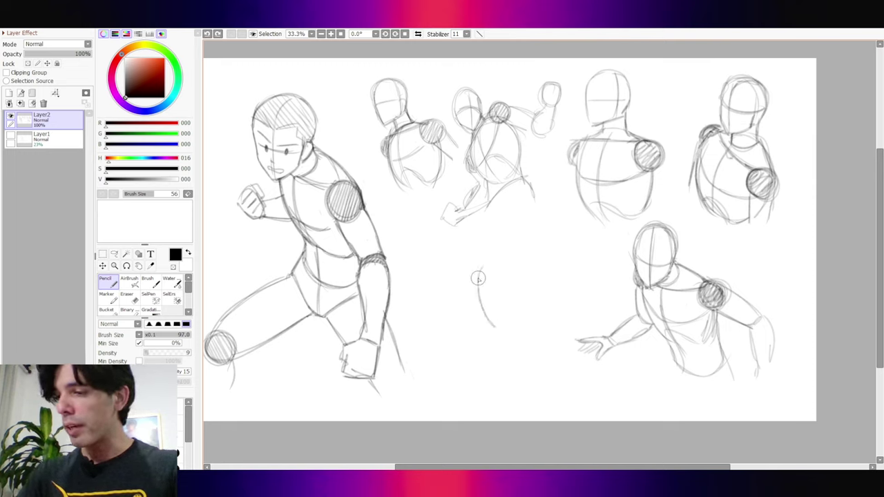
key("ctrl+z")
mouse_move(488, 265)
left_mouse_down()
mouse_move(517, 330)
mouse_move(492, 318)
mouse_move(522, 255)
mouse_move(554, 311)
left_mouse_up()
left_click_drag(534, 264, 548, 328)
left_click_drag(551, 301, 513, 256)
left_click_drag(500, 323, 530, 327)
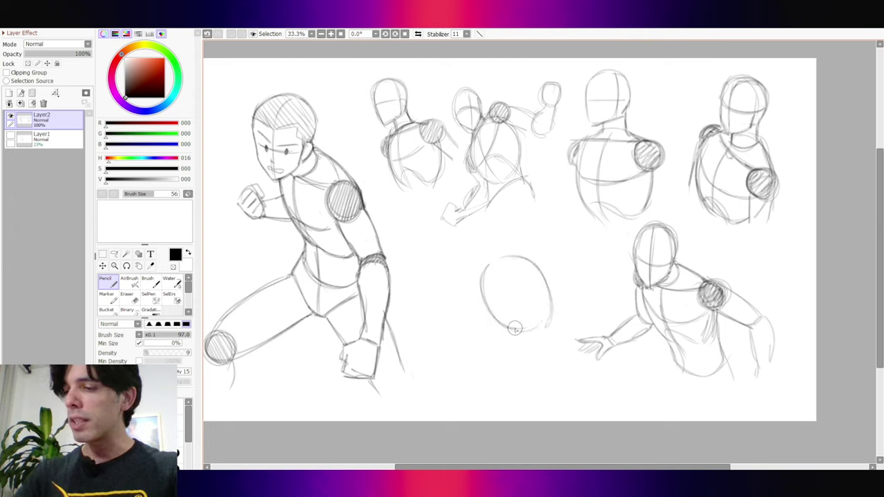
mouse_move(487, 274)
left_mouse_down()
mouse_move(520, 269)
mouse_move(486, 288)
mouse_move(536, 283)
mouse_move(517, 255)
mouse_move(508, 250)
mouse_move(550, 314)
mouse_move(538, 338)
left_mouse_up()
key("ctrl+z")
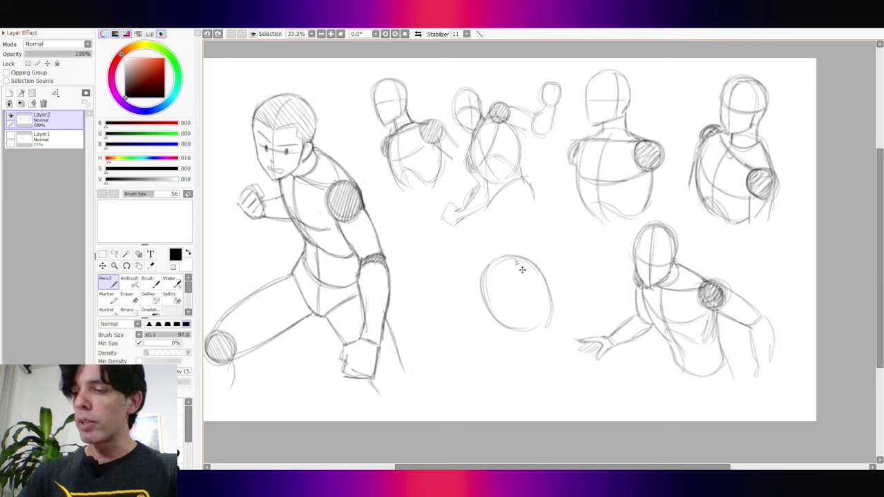
Add the back and waist lines extending down from the new ribcage oval.
left_click_drag(542, 275, 562, 325)
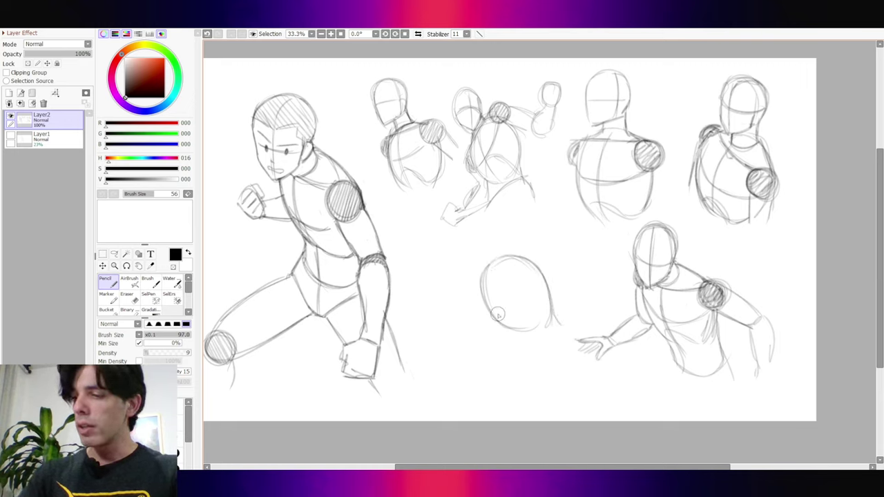
left_click_drag(498, 315, 522, 352)
left_click_drag(549, 307, 561, 332)
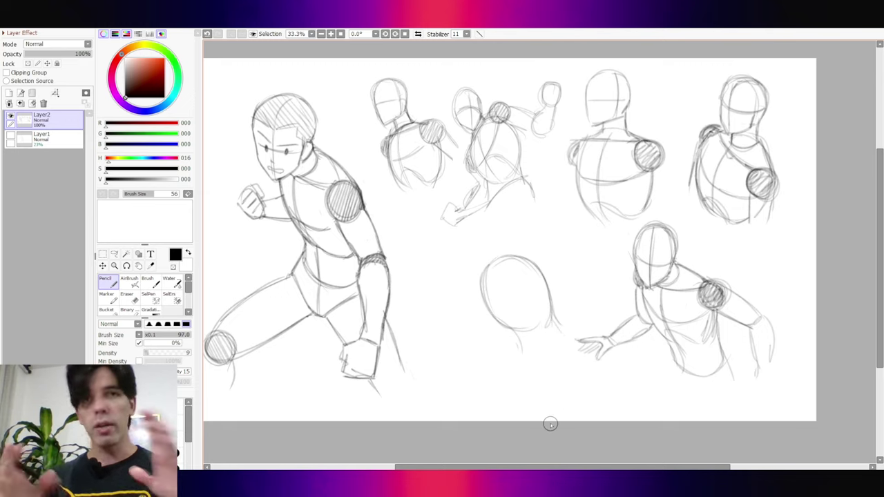
Add a raised hatched shoulder circle and a lower far one to the ribcage, and draw its centre line and cross contour.
mouse_move(520, 252)
left_mouse_down()
mouse_move(521, 230)
mouse_move(530, 236)
mouse_move(515, 232)
mouse_move(514, 256)
left_mouse_up()
mouse_move(447, 159)
left_mouse_down()
mouse_move(474, 63)
mouse_move(532, 201)
left_mouse_up()
key("ctrl+z")
mouse_move(526, 236)
left_mouse_down()
mouse_move(512, 250)
mouse_move(525, 240)
mouse_move(527, 253)
mouse_move(512, 244)
mouse_move(476, 293)
left_mouse_up()
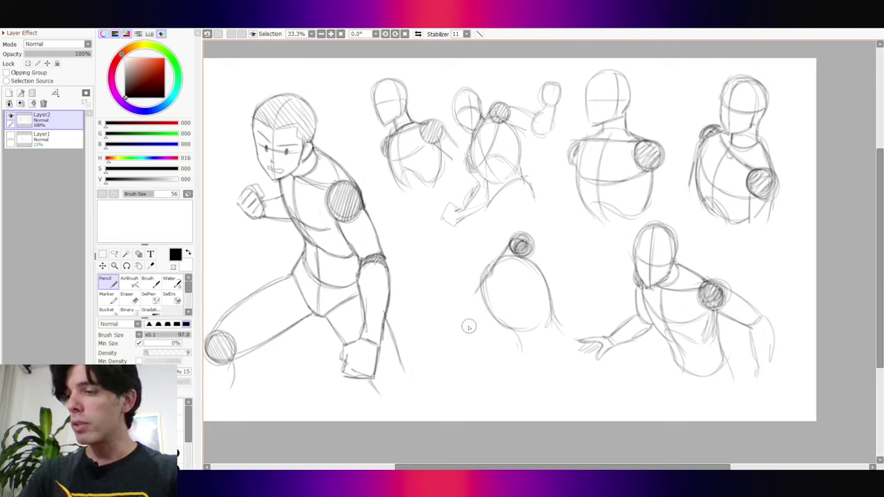
left_click_drag(478, 283, 477, 308)
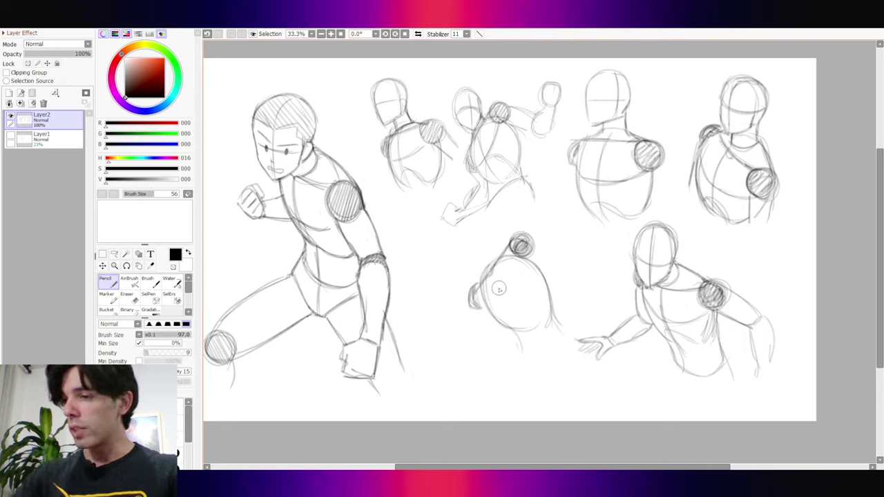
left_click_drag(493, 268, 544, 354)
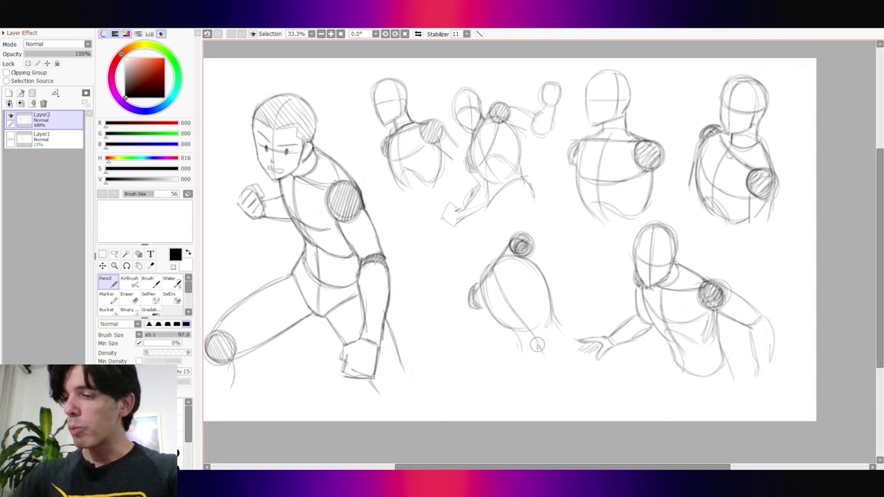
left_click_drag(522, 273, 491, 312)
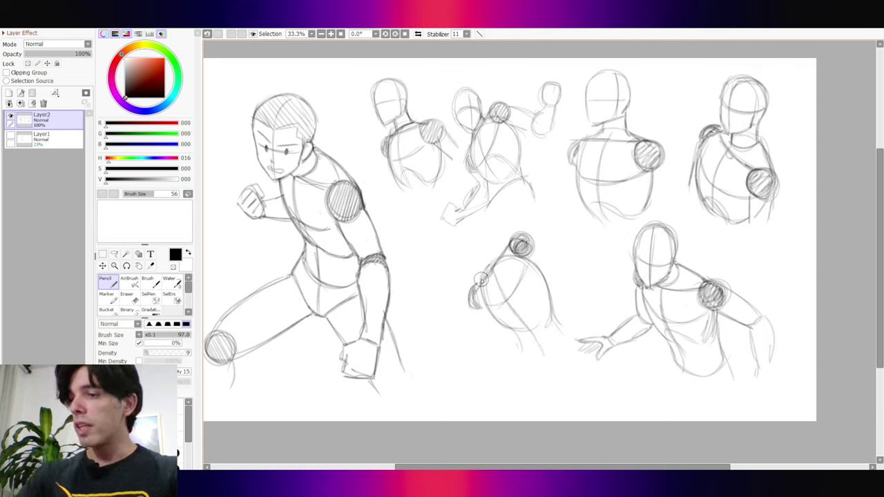
Sketch a forward-leaning head with jaw, neck and eye line beside the raised shoulder of the new torso.
mouse_move(454, 81)
left_mouse_down()
mouse_move(485, 74)
mouse_move(452, 116)
left_mouse_up()
key("ctrl+z")
mouse_move(486, 253)
left_mouse_down()
mouse_move(496, 258)
mouse_move(457, 270)
mouse_move(471, 226)
mouse_move(490, 234)
mouse_move(489, 252)
mouse_move(475, 260)
left_mouse_up()
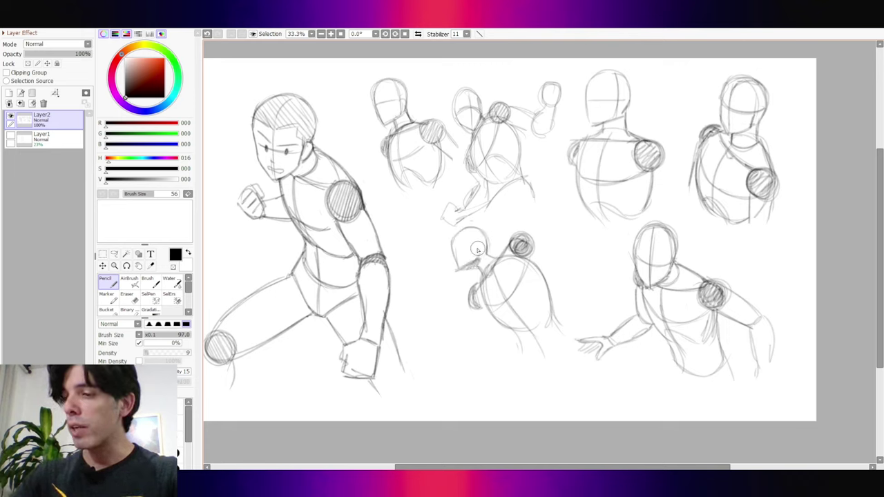
mouse_move(454, 247)
left_mouse_down()
mouse_move(485, 243)
mouse_move(478, 254)
left_mouse_up()
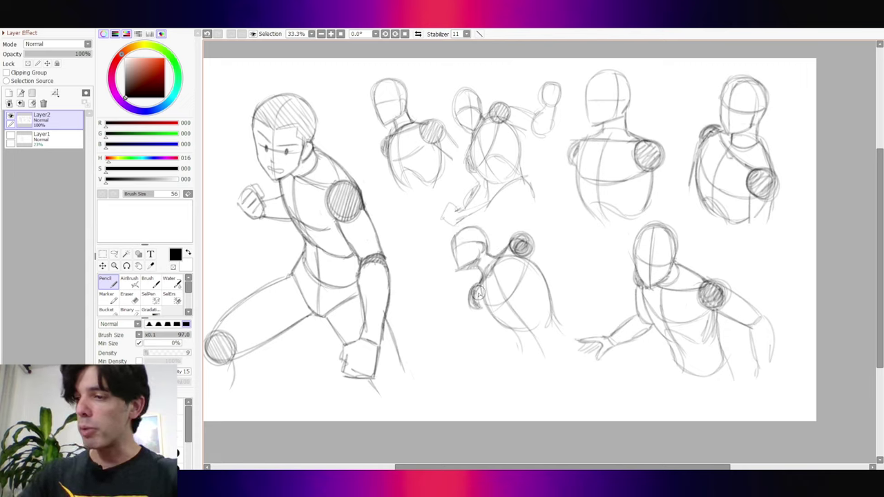
Draw the raised arm folded back with its fist, and block in the other fist in front of the torso.
left_click_drag(557, 237, 559, 240)
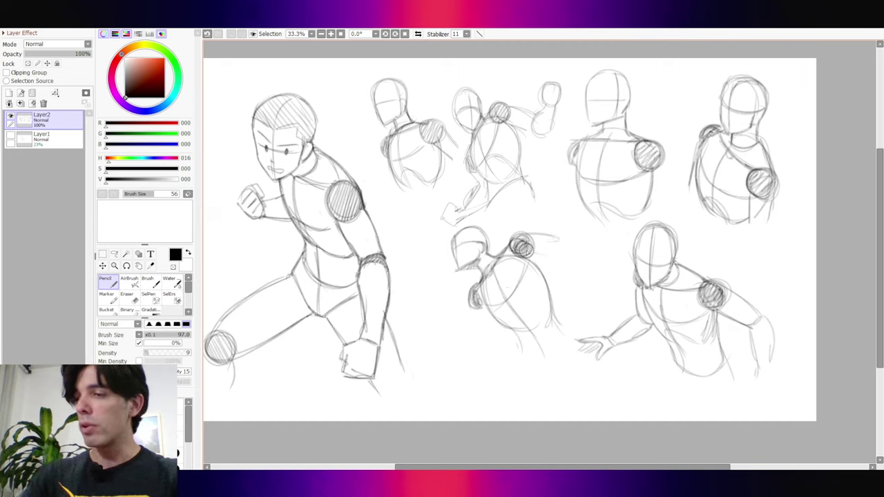
key("ctrl+z")
mouse_move(548, 249)
left_mouse_down()
mouse_move(562, 271)
mouse_move(568, 255)
mouse_move(551, 243)
mouse_move(545, 252)
mouse_move(580, 259)
mouse_move(574, 250)
mouse_move(568, 267)
mouse_move(578, 262)
mouse_move(560, 244)
mouse_move(567, 267)
mouse_move(569, 240)
mouse_move(548, 271)
mouse_move(553, 248)
mouse_move(547, 253)
mouse_move(549, 271)
mouse_move(567, 264)
mouse_move(571, 243)
mouse_move(531, 238)
left_mouse_up()
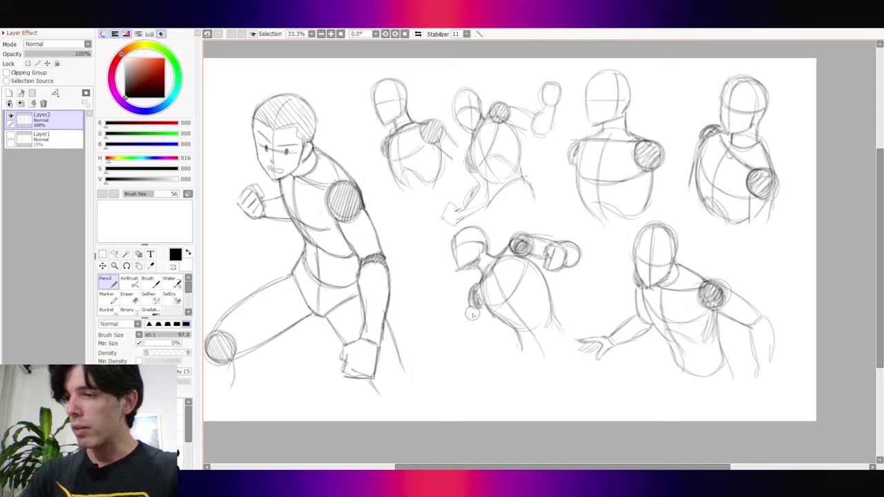
mouse_move(445, 311)
left_mouse_down()
mouse_move(430, 325)
mouse_move(452, 335)
mouse_move(459, 318)
mouse_move(445, 313)
left_mouse_up()
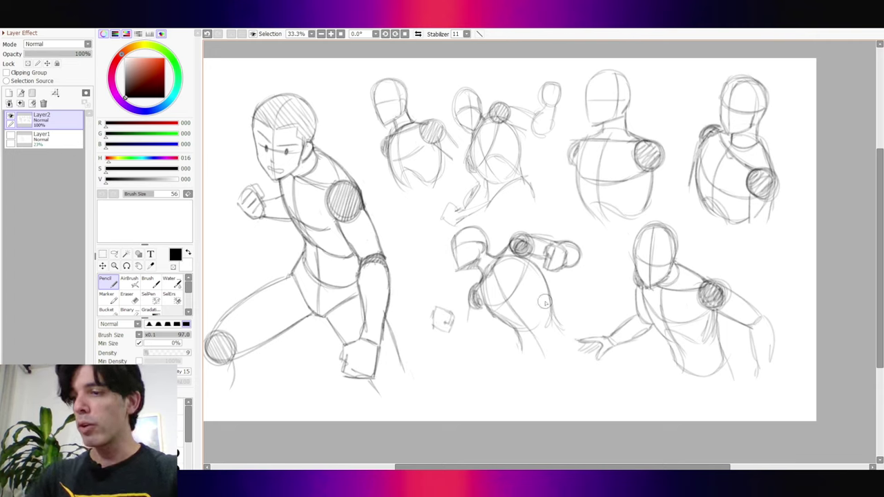
Draw the bent front arm of the forward-leaning figure, joining the blocked-in fist to the far shoulder through a low elbow.
left_click_drag(437, 315, 434, 327)
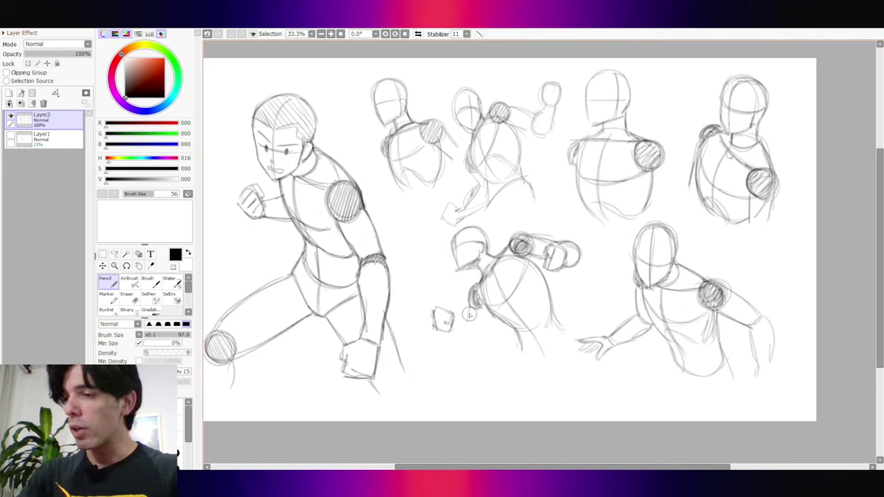
mouse_move(439, 332)
left_mouse_down()
mouse_move(464, 333)
mouse_move(451, 327)
mouse_move(477, 350)
mouse_move(439, 331)
mouse_move(481, 360)
mouse_move(452, 350)
mouse_move(481, 350)
left_mouse_up()
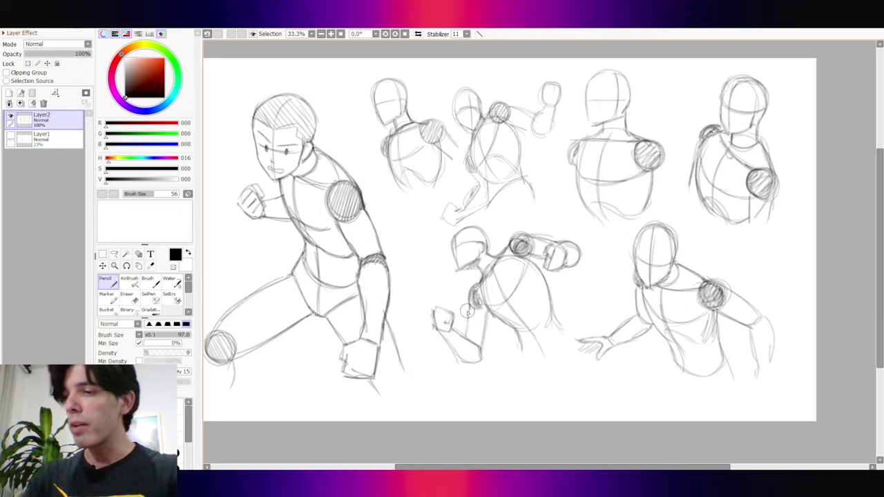
key("ctrl+z")
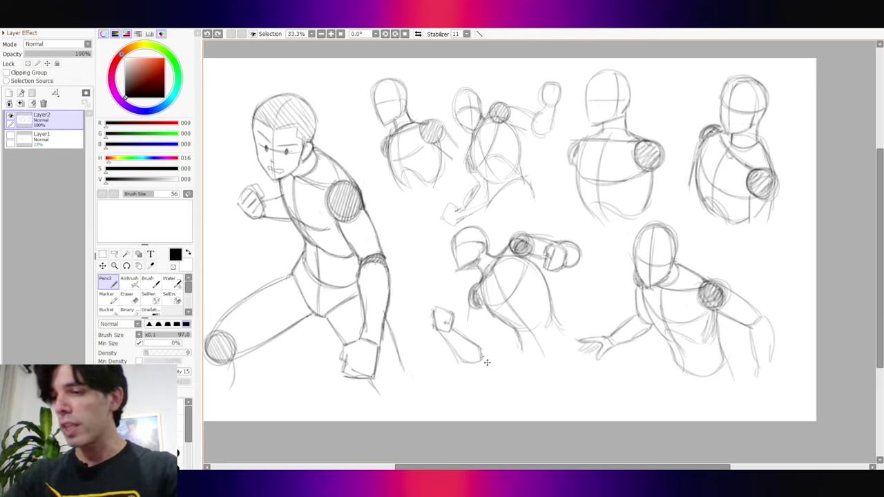
mouse_move(439, 333)
left_mouse_down()
mouse_move(469, 354)
mouse_move(458, 330)
mouse_move(484, 332)
mouse_move(476, 333)
mouse_move(476, 349)
mouse_move(471, 304)
mouse_move(489, 346)
mouse_move(455, 342)
mouse_move(489, 348)
mouse_move(462, 346)
left_mouse_up()
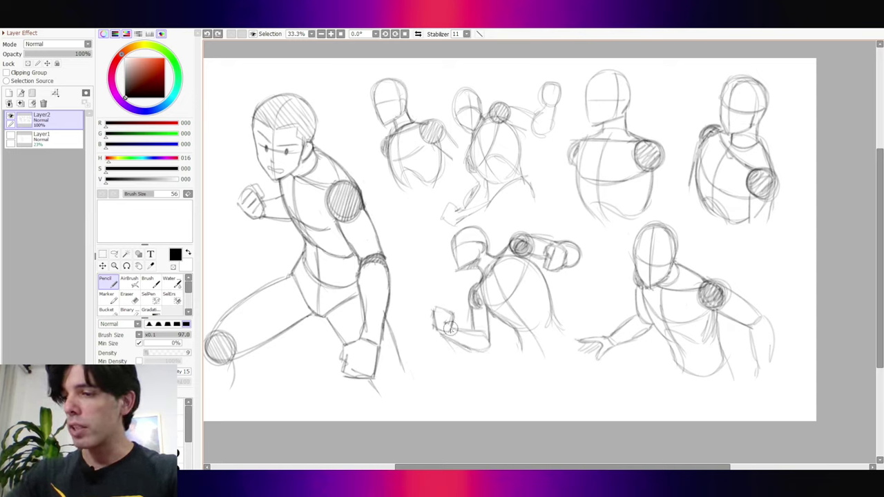
Clean up the front fist, add the lower rib arch to the forward-leaning torso, and darken its raised shoulder circle.
key("e")
key("n")
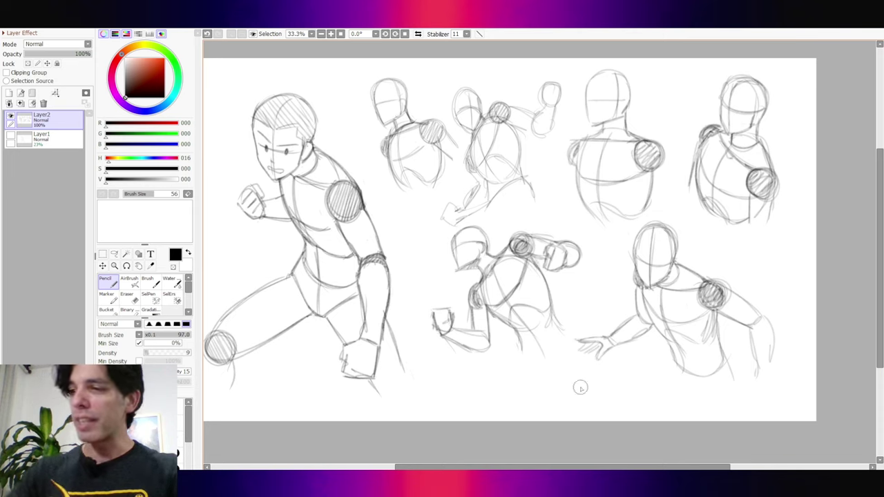
mouse_move(524, 240)
left_mouse_down()
mouse_move(516, 246)
mouse_move(526, 243)
left_mouse_up()
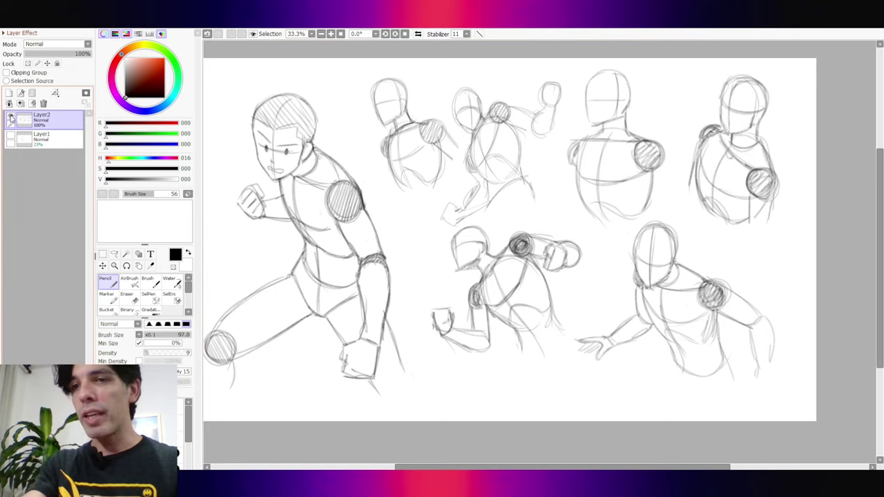
left_click_drag(609, 233, 636, 249)
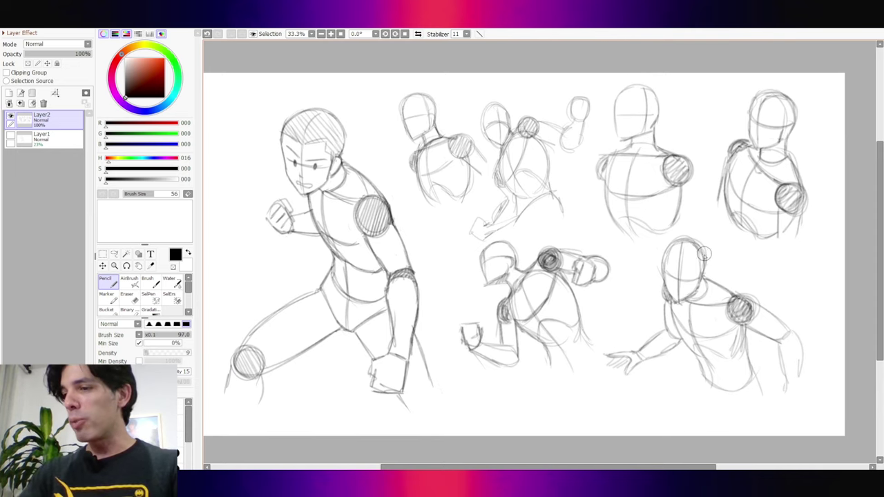
key("a")
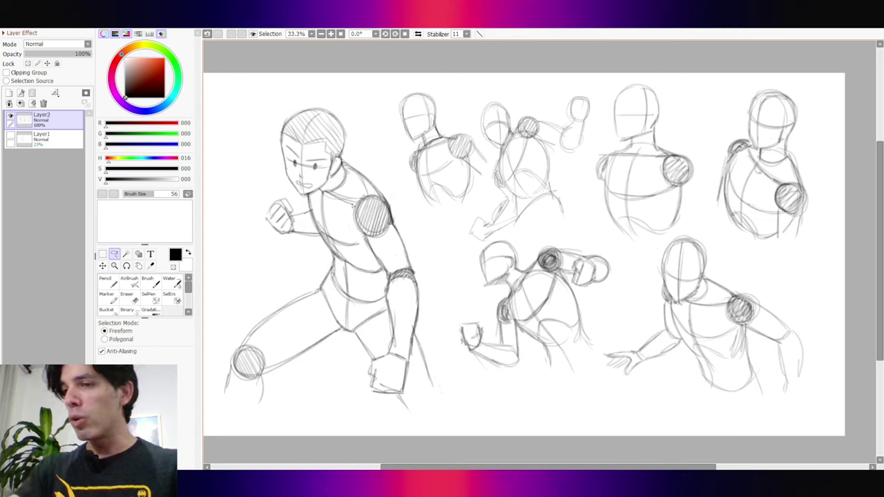
key("n")
mouse_move(412, 240)
left_mouse_down()
mouse_move(332, 102)
mouse_move(327, 264)
mouse_move(283, 112)
left_mouse_up()
left_click_drag(690, 233, 791, 288)
key("ctrl+z")
key("ctrl+z")
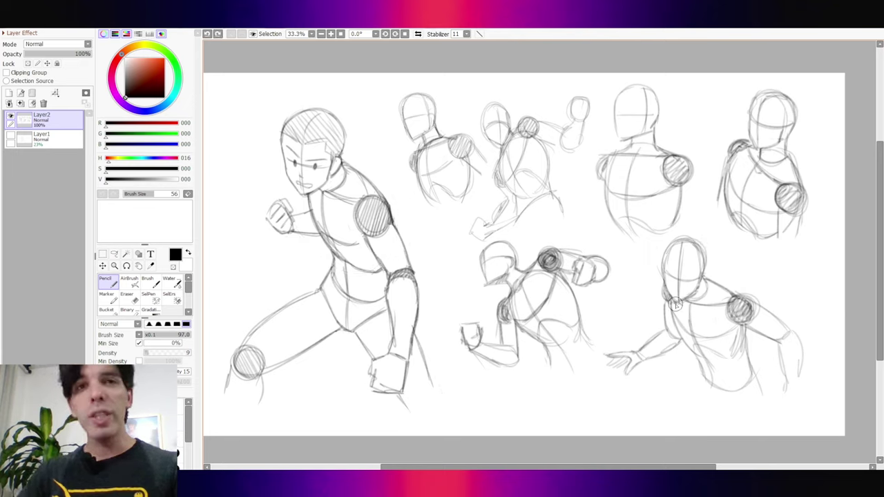
mouse_move(295, 99)
left_mouse_down()
mouse_move(361, 359)
mouse_move(297, 83)
left_mouse_up()
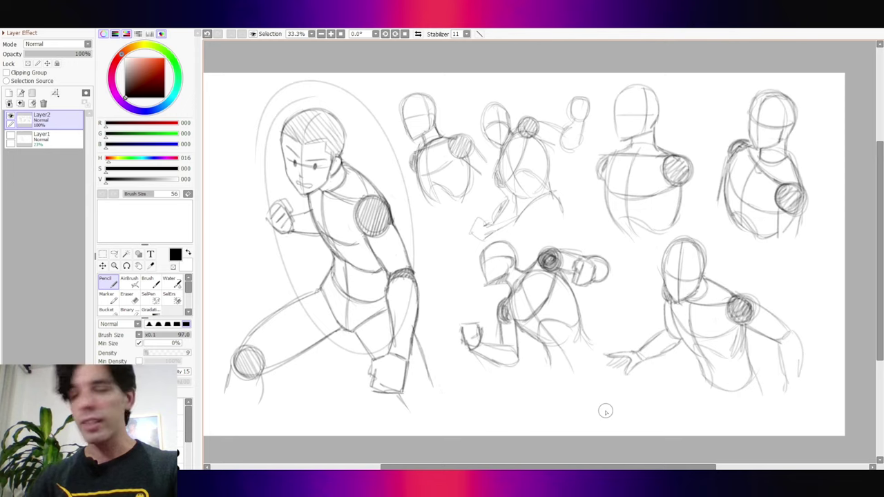
key("ctrl+z")
mouse_move(730, 257)
left_mouse_down()
mouse_move(637, 268)
mouse_move(698, 229)
mouse_move(656, 238)
left_mouse_up()
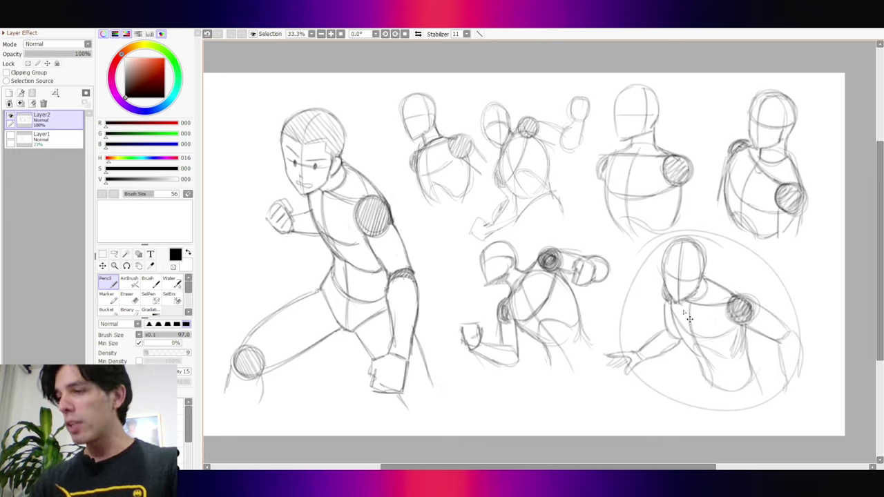
key("ctrl+z")
mouse_move(724, 238)
left_mouse_down()
mouse_move(675, 384)
mouse_move(711, 233)
left_mouse_up()
mouse_move(401, 139)
left_mouse_down()
mouse_move(379, 121)
mouse_move(412, 193)
left_mouse_up()
key("ctrl+z")
key("ctrl+z")
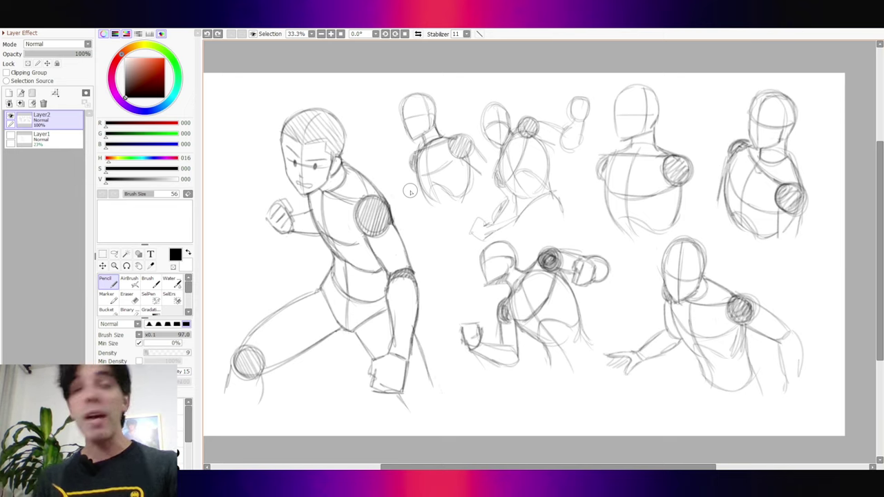
mouse_move(600, 252)
left_mouse_down()
mouse_move(533, 234)
mouse_move(620, 307)
mouse_move(601, 250)
left_mouse_up()
mouse_move(522, 82)
left_mouse_down()
mouse_move(550, 237)
mouse_move(483, 102)
left_mouse_up()
key("ctrl+z")
key("ctrl+z")
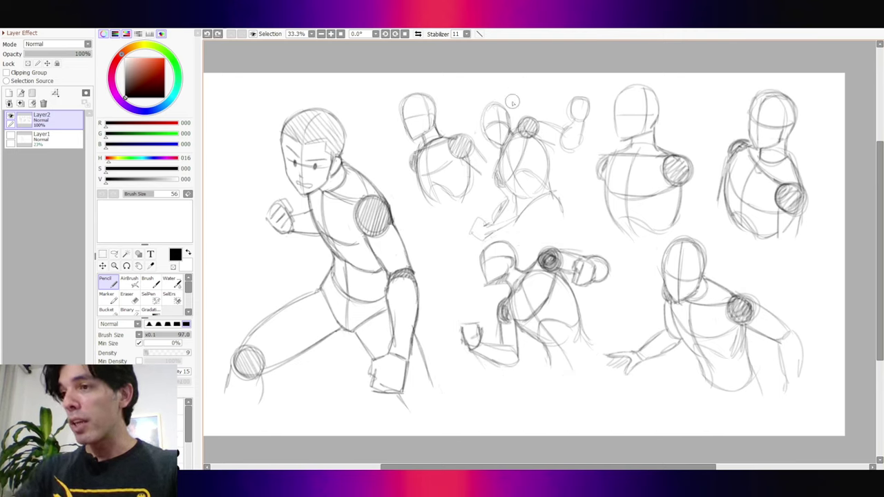
Add small emphasis strokes by the head of the upper raised-arm figure, and undo the circle and arrow around the lower figure's head.
mouse_move(518, 108)
left_mouse_down()
mouse_move(479, 118)
mouse_move(529, 97)
left_mouse_up()
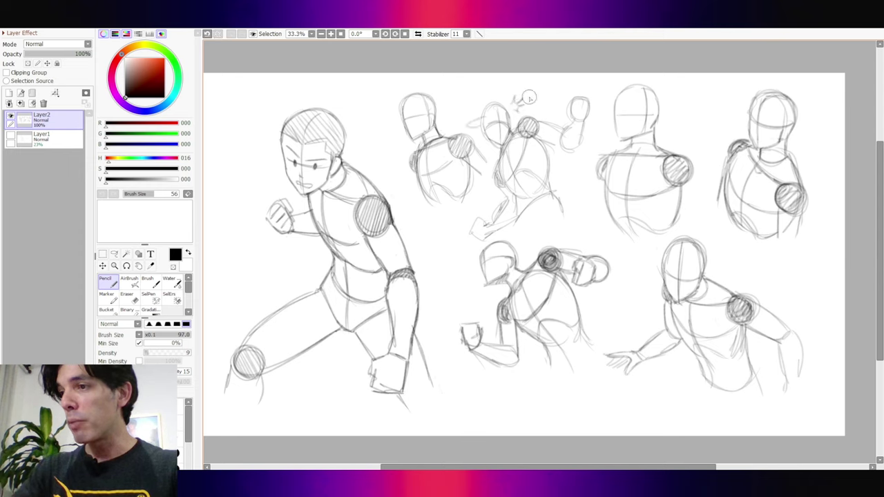
mouse_move(471, 262)
left_mouse_down()
mouse_move(445, 261)
mouse_move(453, 255)
left_mouse_up()
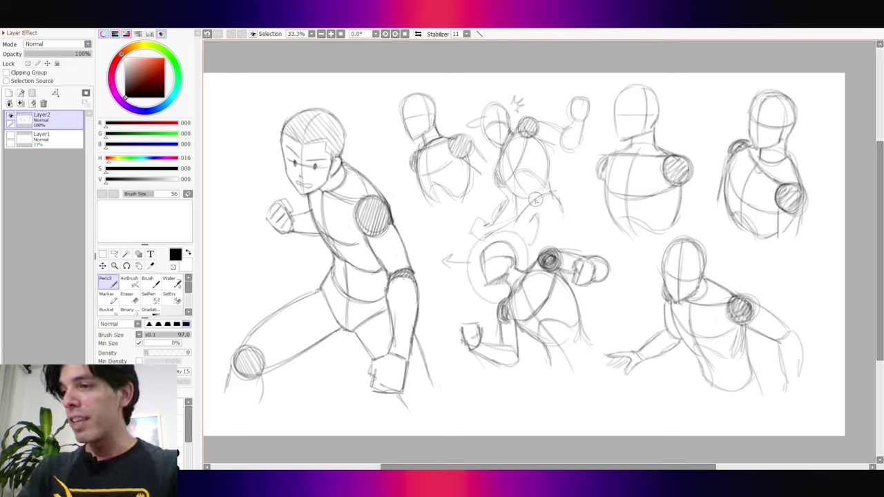
key("ctrl+z")
key("ctrl+z")
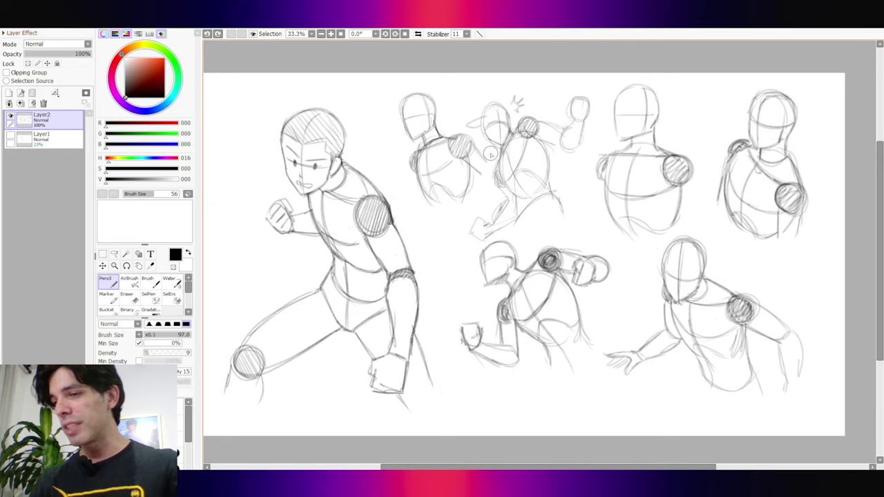
Hide Layer2, add a new layer above it, and sketch a slightly tilted ribcage oval on the blank canvas.
left_click(11, 119)
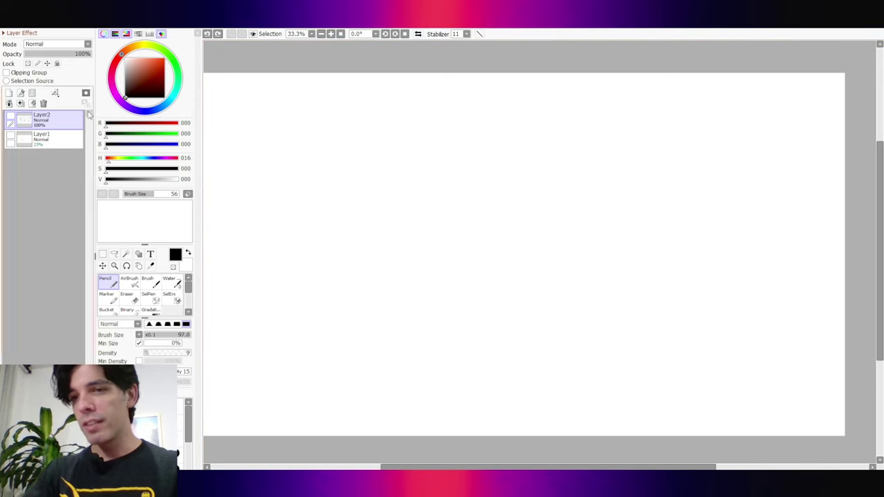
left_click(9, 93)
left_click_drag(563, 230, 590, 230)
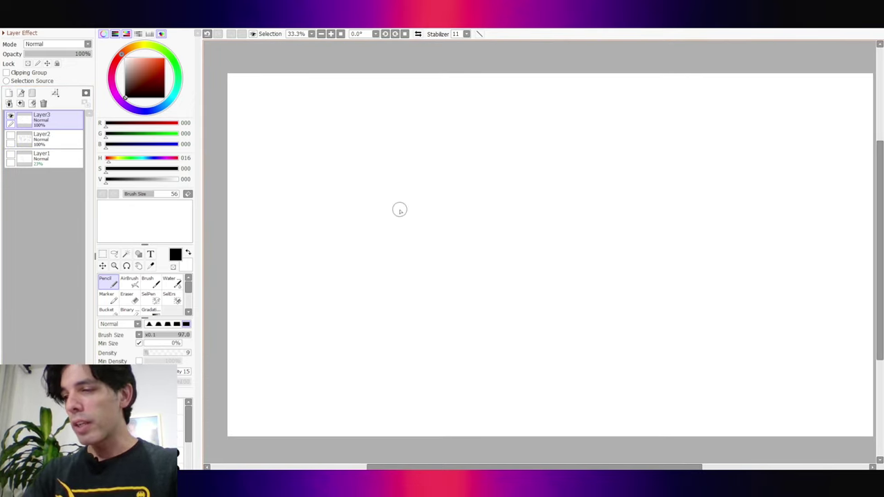
mouse_move(393, 184)
left_mouse_down()
mouse_move(442, 207)
mouse_move(437, 237)
mouse_move(426, 163)
mouse_move(408, 164)
mouse_move(418, 145)
mouse_move(442, 180)
mouse_move(379, 217)
left_mouse_up()
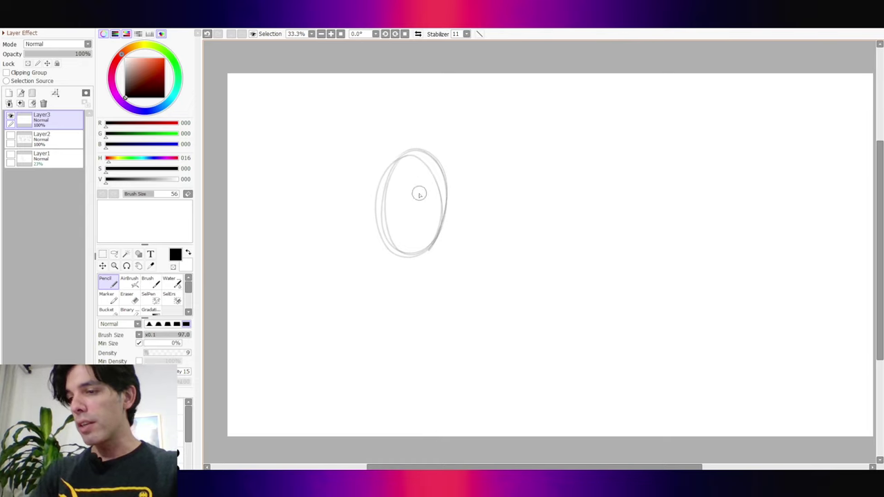
mouse_move(387, 202)
left_mouse_down()
mouse_move(416, 202)
mouse_move(394, 219)
left_mouse_up()
left_click_drag(432, 164, 413, 261)
left_click_drag(450, 134, 493, 146)
left_click_drag(481, 131, 492, 141)
key("ctrl+z")
key("ctrl+z")
key("ctrl+z")
key("ctrl+z")
key("ctrl+z")
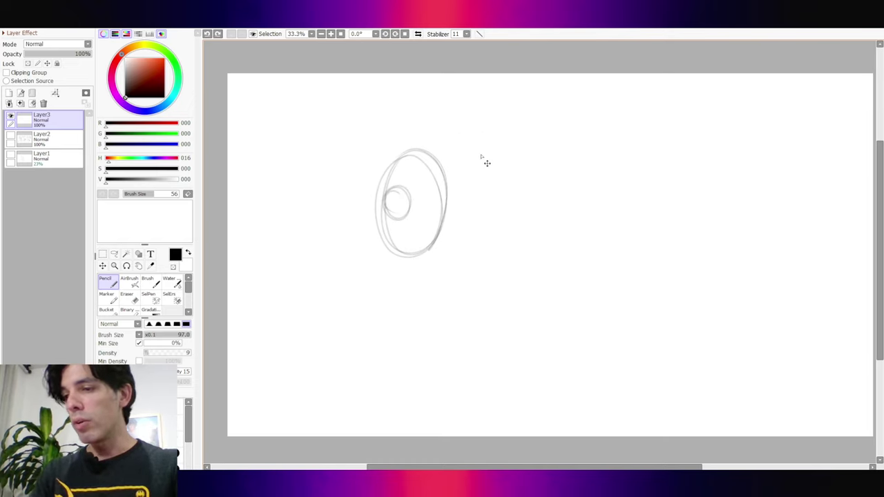
Erase the extra inner line of the ribcage oval and draw a hatched near shoulder circle low on its front edge.
key("e")
mouse_move(413, 162)
left_mouse_down()
mouse_move(451, 203)
mouse_move(428, 212)
mouse_move(437, 214)
mouse_move(439, 186)
mouse_move(423, 198)
mouse_move(450, 200)
left_mouse_up()
key("n")
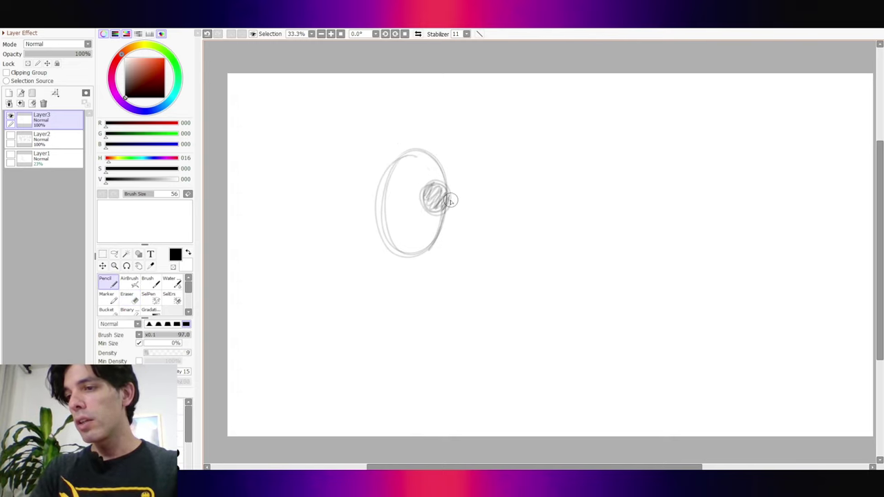
key("ctrl+z")
mouse_move(435, 221)
left_mouse_down()
mouse_move(444, 212)
mouse_move(442, 228)
mouse_move(439, 218)
left_mouse_up()
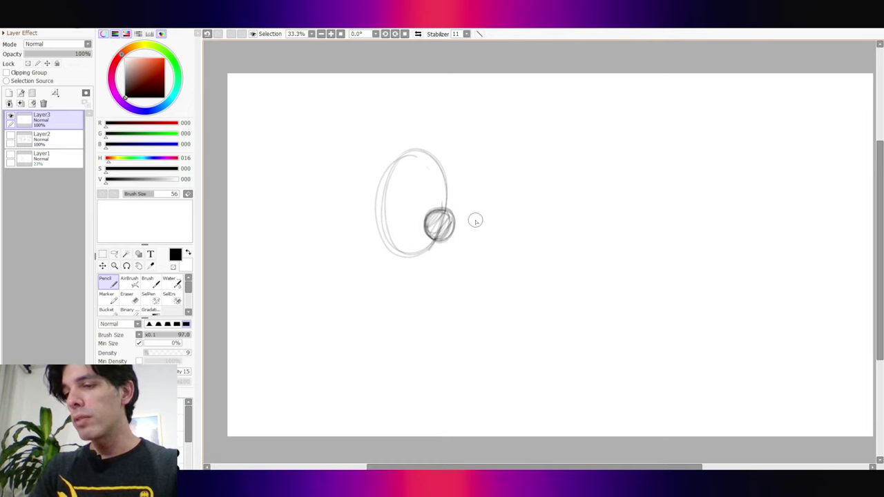
left_click_drag(466, 158, 497, 164)
key("ctrl+z")
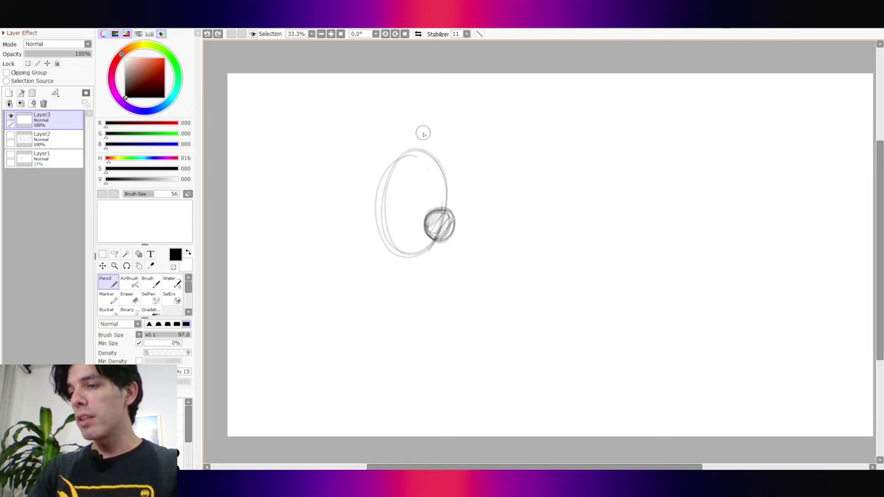
Add the raised far shoulder on top of the ribcage, a line joining both shoulders, and contour lines down the back.
mouse_move(391, 158)
left_mouse_down()
mouse_move(404, 140)
mouse_move(399, 145)
mouse_move(414, 162)
left_mouse_up()
mouse_move(387, 239)
left_mouse_down()
mouse_move(415, 164)
mouse_move(401, 142)
mouse_move(390, 157)
mouse_move(412, 147)
mouse_move(436, 212)
left_mouse_up()
left_click_drag(408, 145, 434, 209)
mouse_move(410, 145)
left_mouse_down()
mouse_move(434, 209)
mouse_move(417, 176)
mouse_move(428, 203)
mouse_move(415, 182)
mouse_move(406, 217)
left_mouse_up()
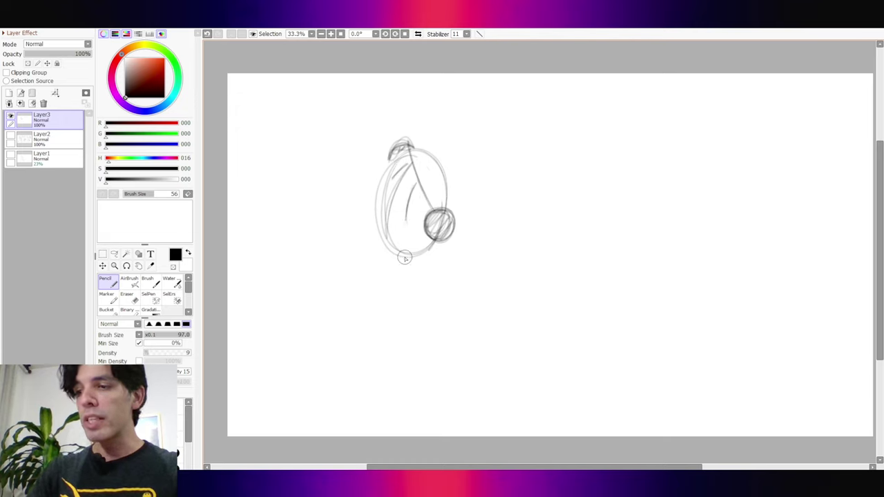
left_click_drag(409, 143, 436, 211)
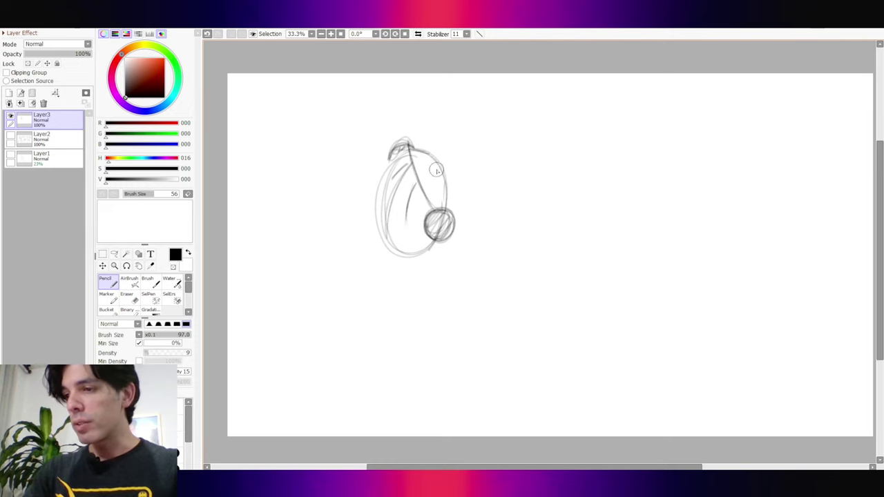
Draw the neck base oval with short neck lines between the shoulders, and reinforce the outer edge of the back.
left_click_drag(429, 156, 440, 187)
left_click_drag(429, 156, 441, 150)
mouse_move(440, 187)
left_mouse_down()
mouse_move(444, 149)
mouse_move(450, 172)
mouse_move(389, 243)
left_mouse_up()
left_click_drag(401, 183, 384, 237)
left_click_drag(392, 205, 382, 243)
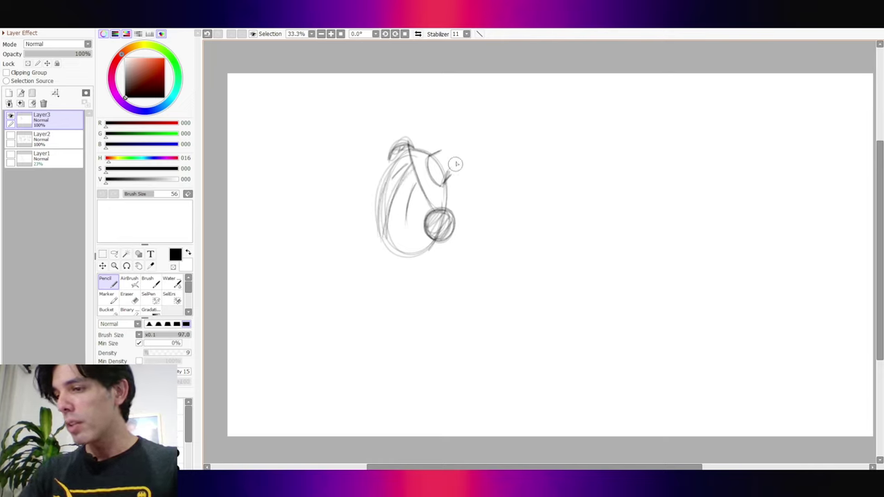
mouse_move(441, 147)
left_mouse_down()
mouse_move(478, 130)
mouse_move(467, 118)
mouse_move(479, 177)
mouse_move(483, 165)
mouse_move(472, 185)
mouse_move(452, 175)
mouse_move(460, 181)
mouse_move(460, 121)
left_mouse_up()
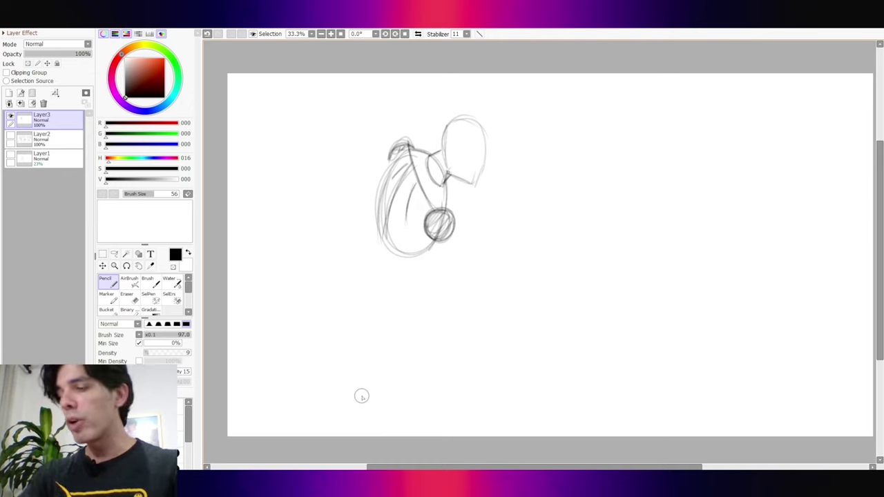
key("a")
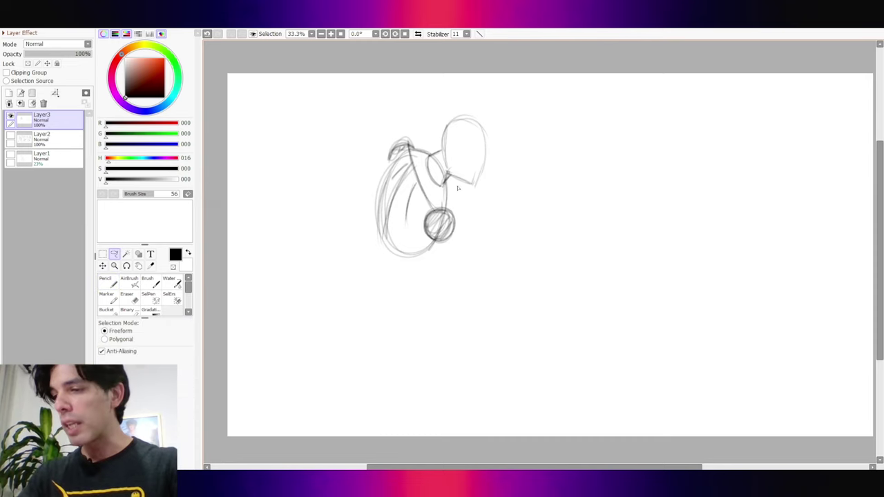
mouse_move(441, 161)
left_mouse_down()
mouse_move(493, 187)
mouse_move(439, 172)
left_mouse_up()
key("Delete")
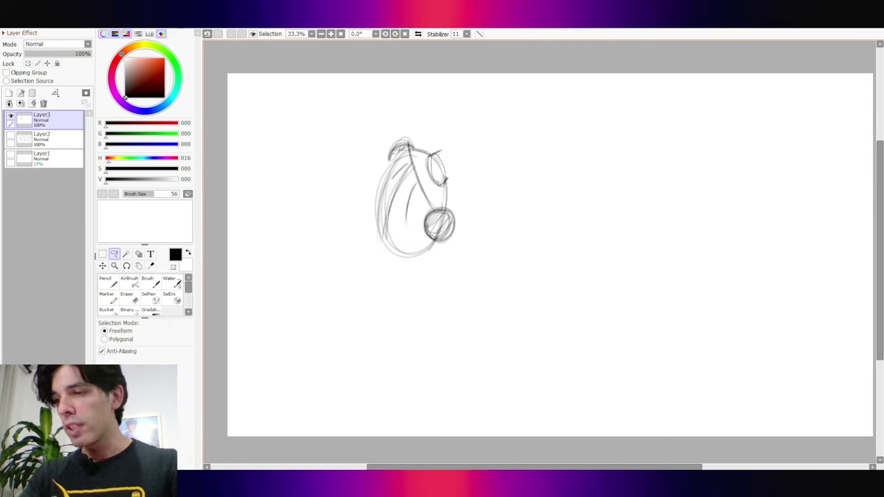
Sketch a smaller head in profile attached to the neck, with skull, jaw, chin and ear.
key("n")
mouse_move(439, 151)
left_mouse_down()
mouse_move(469, 128)
mouse_move(438, 135)
mouse_move(465, 133)
mouse_move(458, 119)
mouse_move(475, 147)
mouse_move(469, 189)
mouse_move(442, 168)
left_mouse_up()
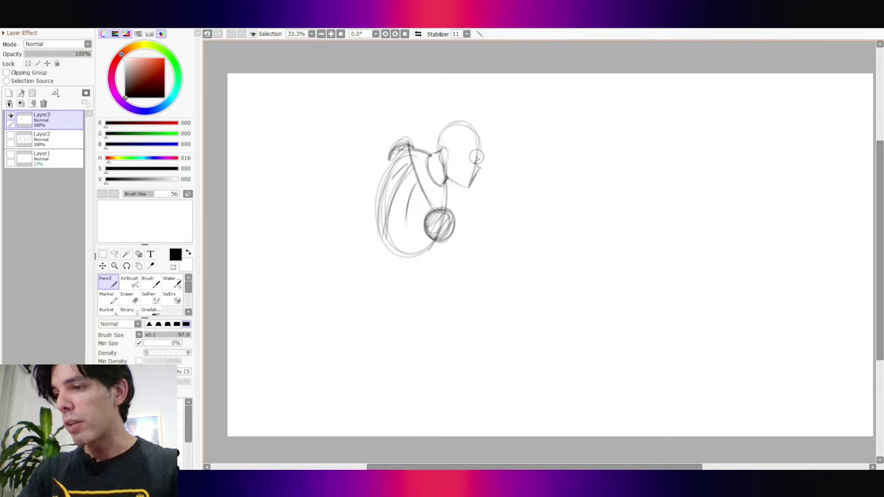
mouse_move(466, 123)
left_mouse_down()
mouse_move(434, 148)
mouse_move(453, 123)
left_mouse_up()
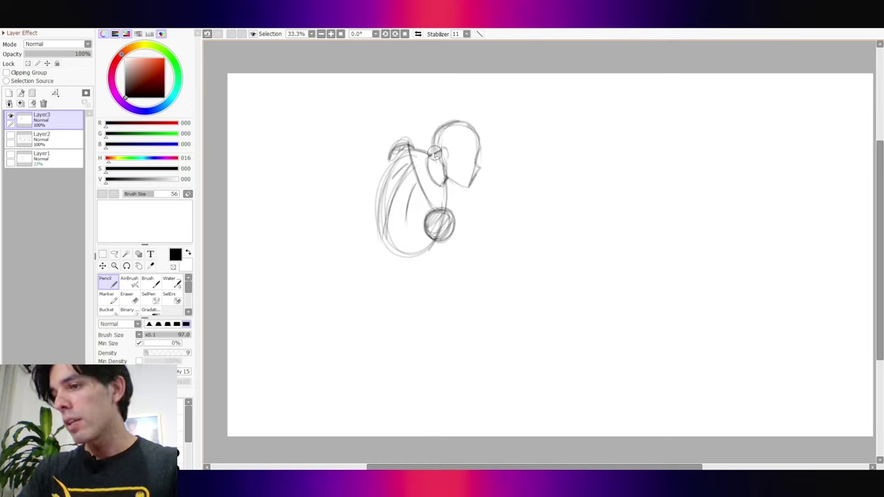
Erase the ribcage lines overlapping the neck and redraw the slopes running from the neck to each shoulder.
key("e")
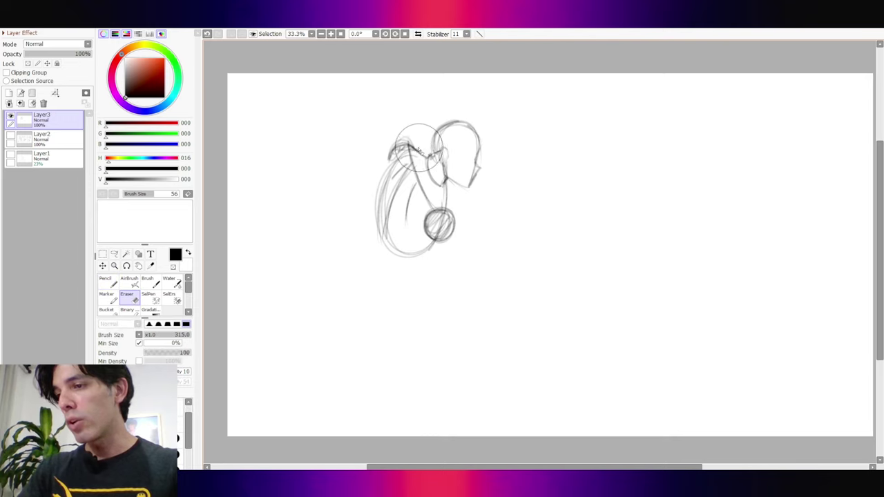
mouse_move(449, 201)
left_mouse_down()
mouse_move(447, 189)
mouse_move(444, 212)
left_mouse_up()
key("n")
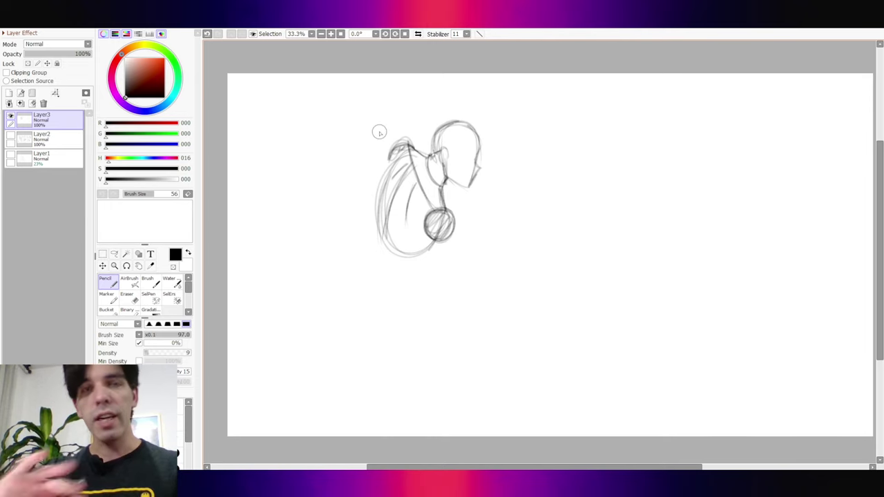
Draw the near arm bent at the elbow from the hatched shoulder, with contoured forearm and a raised fist.
mouse_move(407, 151)
left_mouse_down()
mouse_move(386, 240)
mouse_move(377, 231)
mouse_move(428, 251)
mouse_move(454, 282)
left_mouse_up()
left_click_drag(457, 234, 473, 273)
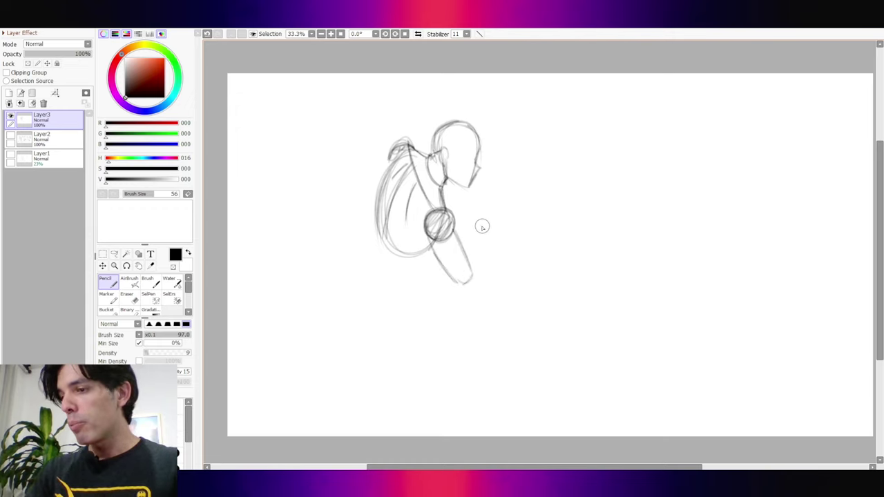
mouse_move(481, 221)
left_mouse_down()
mouse_move(490, 243)
mouse_move(470, 246)
mouse_move(489, 251)
mouse_move(489, 238)
mouse_move(468, 286)
left_mouse_up()
left_click_drag(478, 231, 494, 239)
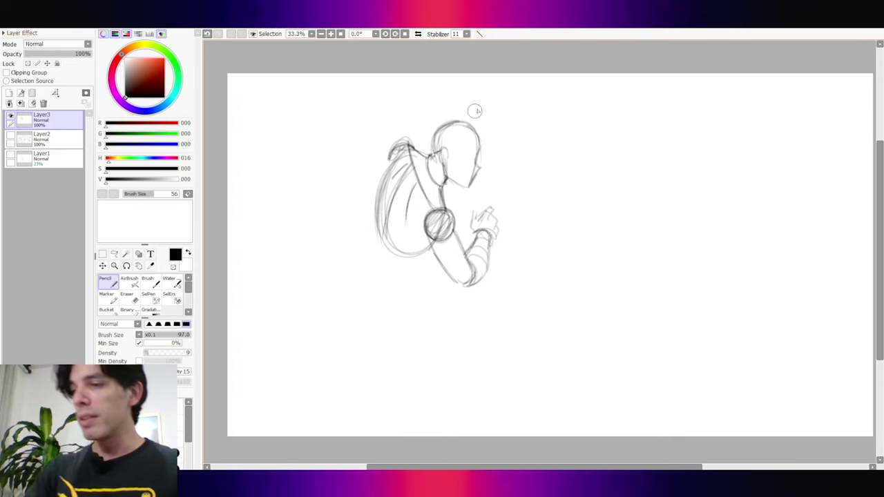
Draw the far arm reaching back from the rear shoulder, bent downward at the elbow and ending in a small fist.
mouse_move(404, 147)
left_mouse_down()
mouse_move(354, 151)
mouse_move(356, 141)
mouse_move(333, 173)
mouse_move(320, 173)
left_mouse_up()
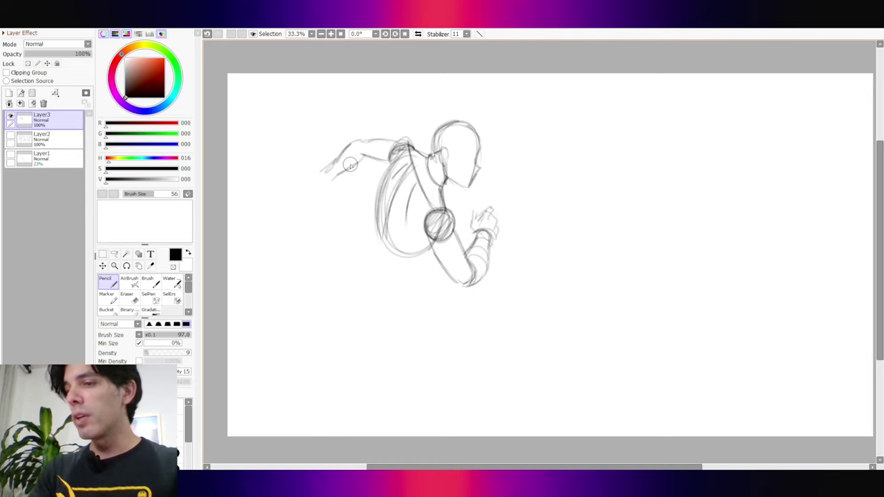
key("ctrl+z")
key("ctrl+z")
key("ctrl+z")
key("ctrl+z")
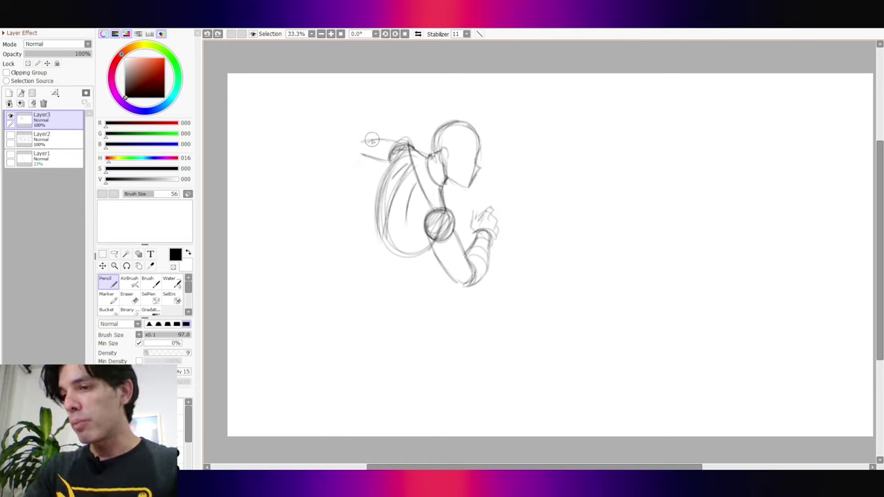
mouse_move(352, 143)
left_mouse_down()
mouse_move(339, 168)
mouse_move(360, 161)
mouse_move(341, 167)
mouse_move(348, 186)
left_mouse_up()
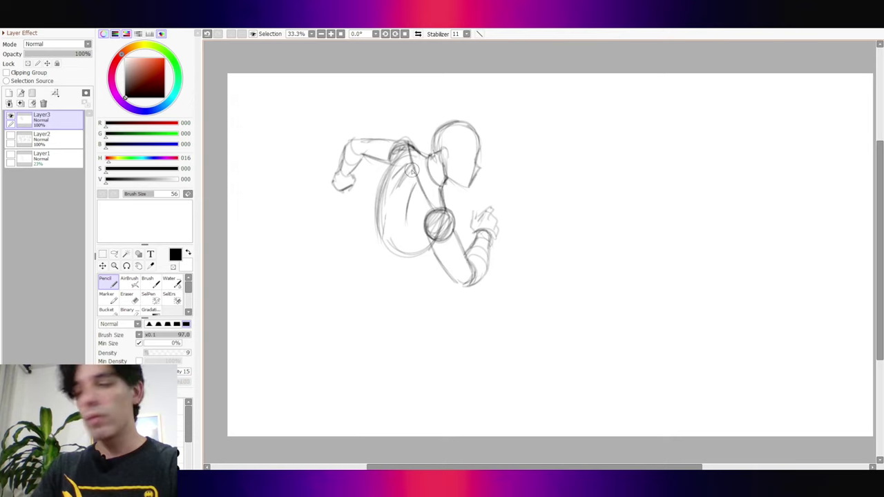
Reinforce the back contour and draw the waist sides tapering from the ribcage to a curved pelvis line.
left_click_drag(417, 161, 382, 241)
left_click_drag(401, 177, 379, 241)
left_click_drag(389, 205, 365, 264)
left_click_drag(380, 224, 357, 269)
left_click_drag(419, 259, 410, 280)
mouse_move(373, 243)
left_mouse_down()
mouse_move(361, 266)
mouse_move(381, 279)
mouse_move(372, 279)
mouse_move(412, 277)
left_mouse_up()
mouse_move(365, 230)
left_mouse_down()
mouse_move(377, 212)
mouse_move(399, 217)
left_mouse_up()
key("ctrl+z")
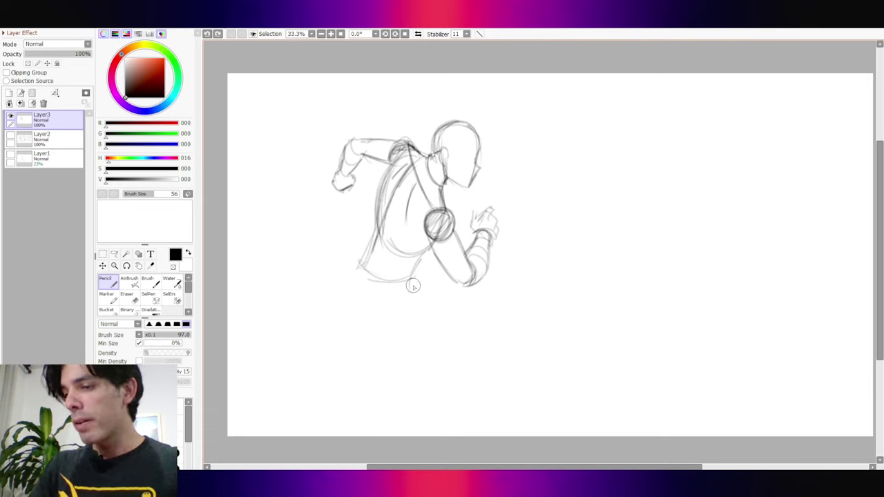
Try to sketch both legs below the pelvis, with bent thighs and loose strokes for the lower leg.
mouse_move(412, 286)
left_mouse_down()
mouse_move(414, 301)
mouse_move(468, 349)
left_mouse_up()
left_click_drag(414, 297, 397, 316)
mouse_move(361, 271)
left_mouse_down()
mouse_move(408, 330)
mouse_move(348, 299)
mouse_move(358, 324)
left_mouse_up()
mouse_move(356, 270)
left_mouse_down()
mouse_move(349, 301)
mouse_move(360, 327)
left_mouse_up()
left_click_drag(369, 276, 407, 340)
mouse_move(361, 258)
left_mouse_down()
mouse_move(401, 282)
mouse_move(357, 296)
mouse_move(384, 355)
left_mouse_up()
mouse_move(350, 295)
left_mouse_down()
mouse_move(363, 338)
mouse_move(390, 366)
left_mouse_up()
mouse_move(399, 315)
left_mouse_down()
mouse_move(424, 370)
mouse_move(364, 400)
left_mouse_up()
Erase the tops of the thighs, redraw the rounded pelvis and delete the remaining leg lines.
key("e")
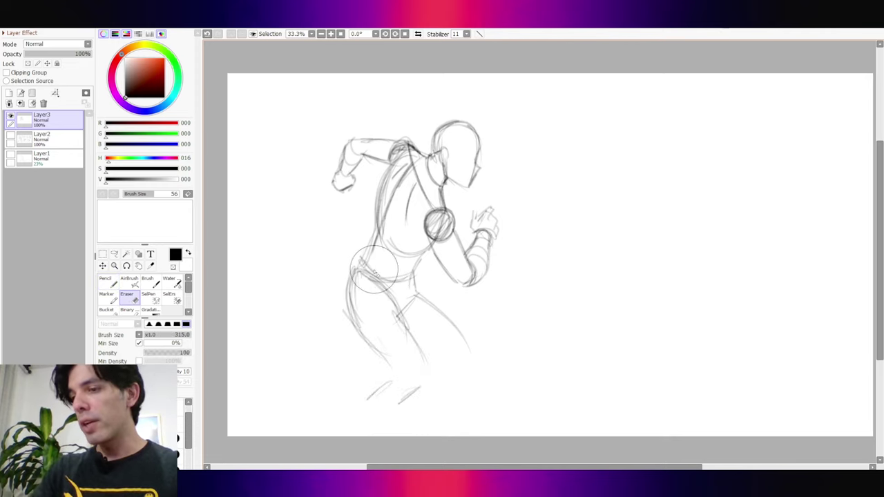
mouse_move(358, 268)
left_mouse_down()
mouse_move(394, 276)
mouse_move(395, 290)
mouse_move(418, 300)
mouse_move(405, 308)
left_mouse_up()
key("n")
left_click_drag(361, 259, 418, 260)
left_click_drag(366, 275, 409, 284)
key("l")
mouse_move(478, 399)
left_mouse_down()
mouse_move(411, 277)
mouse_move(328, 343)
mouse_move(349, 414)
left_mouse_up()
key("Delete")
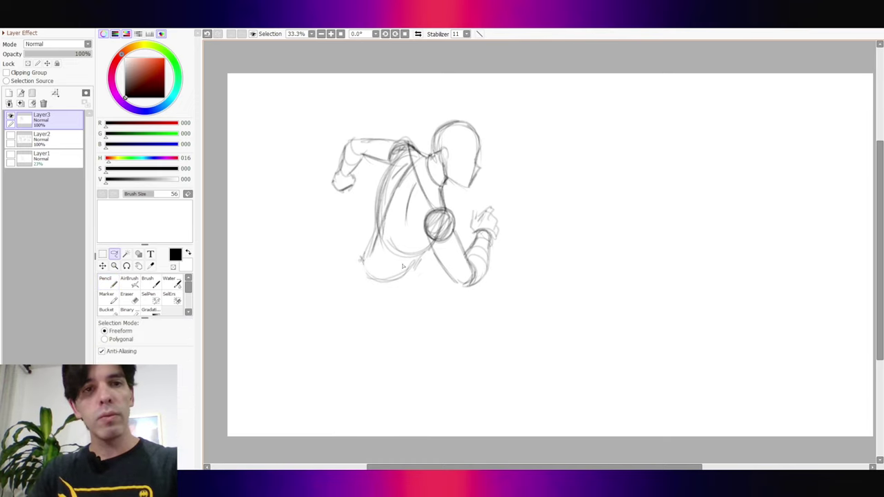
Sketch the front thigh raised forward to a bent knee and the rear thigh stretched back from the hip.
key("n")
mouse_move(429, 277)
left_mouse_down()
mouse_move(462, 295)
mouse_move(438, 282)
mouse_move(476, 346)
mouse_move(456, 300)
mouse_move(481, 335)
left_mouse_up()
mouse_move(470, 296)
left_mouse_down()
mouse_move(465, 363)
mouse_move(478, 331)
left_mouse_up()
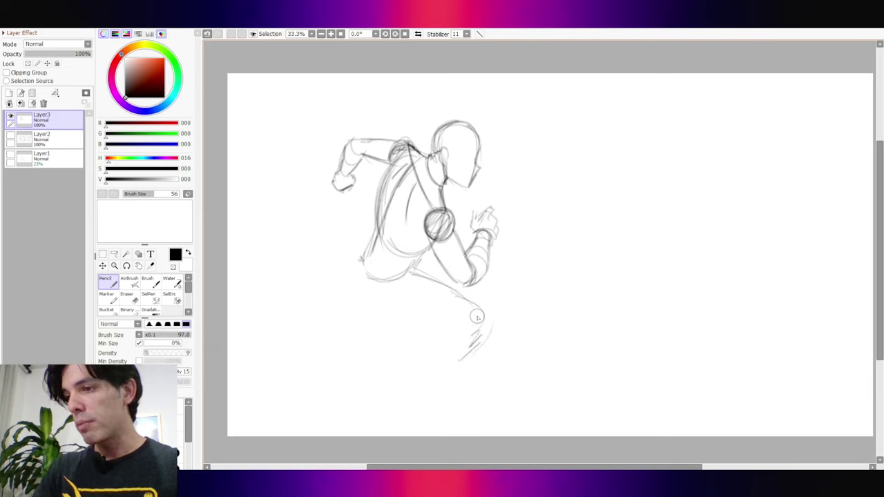
mouse_move(410, 274)
left_mouse_down()
mouse_move(390, 298)
mouse_move(366, 273)
mouse_move(357, 279)
mouse_move(398, 280)
mouse_move(387, 305)
left_mouse_up()
mouse_move(360, 260)
left_mouse_down()
mouse_move(339, 296)
mouse_move(350, 271)
mouse_move(328, 349)
left_mouse_up()
left_click_drag(386, 304, 337, 381)
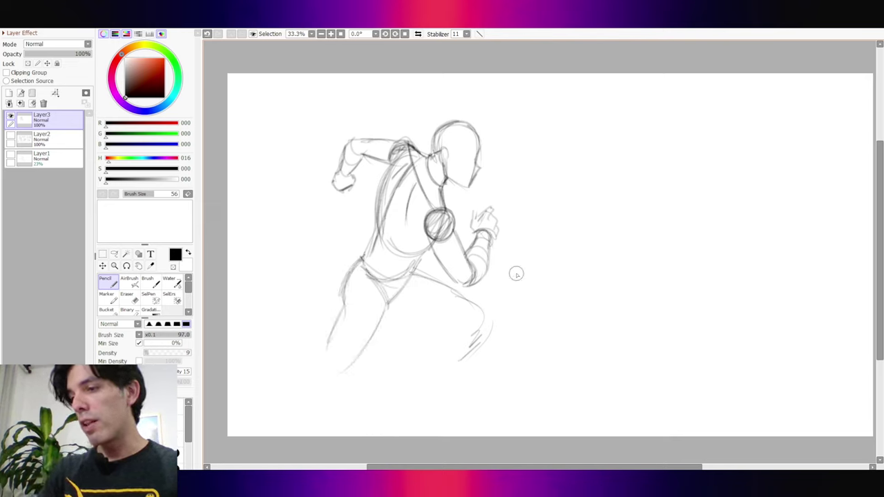
Complete the front leg with the thigh's underside, a hatched knee circle and the lower-leg outlines, and hatch the pelvis.
mouse_move(370, 269)
left_mouse_down()
mouse_move(418, 266)
mouse_move(373, 283)
mouse_move(367, 271)
mouse_move(399, 284)
mouse_move(431, 323)
mouse_move(478, 339)
mouse_move(472, 319)
mouse_move(480, 320)
mouse_move(437, 366)
left_mouse_up()
left_click_drag(483, 325, 476, 346)
mouse_move(479, 315)
left_mouse_down()
mouse_move(441, 353)
mouse_move(446, 331)
mouse_move(430, 376)
left_mouse_up()
left_click_drag(483, 336, 438, 385)
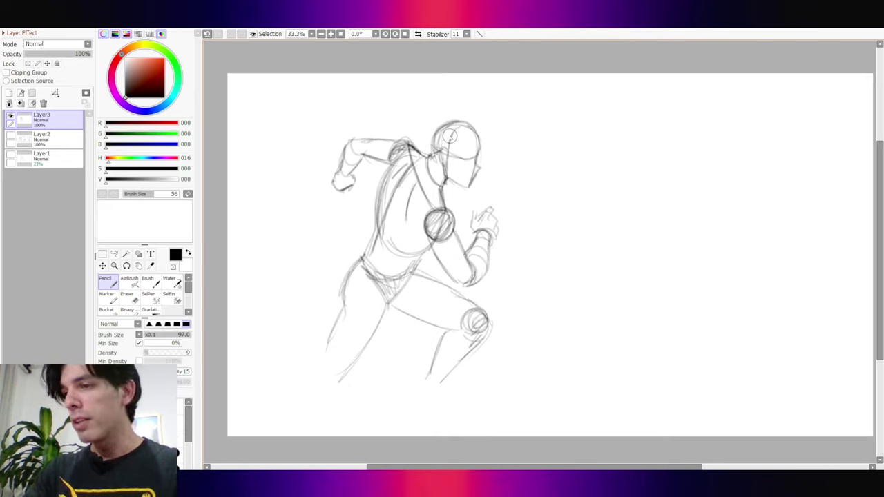
Erase the overlapping lines around the ear and redraw the ear on the runner's head.
key("e")
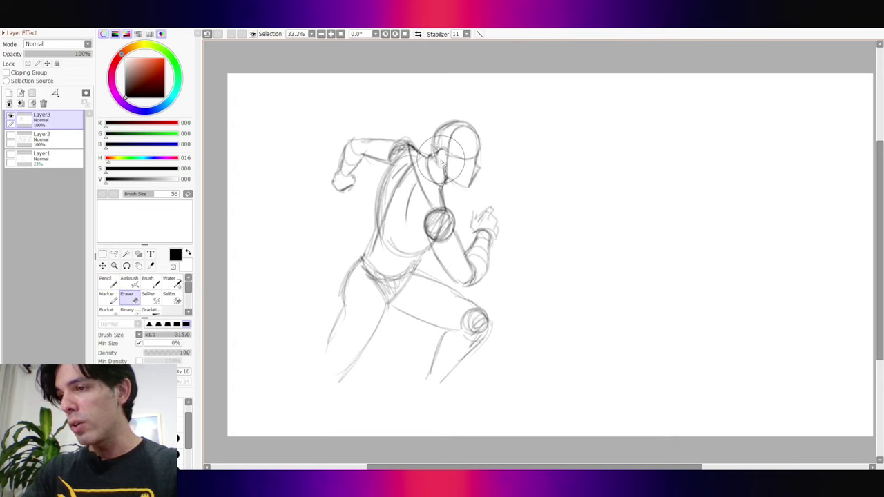
key("n")
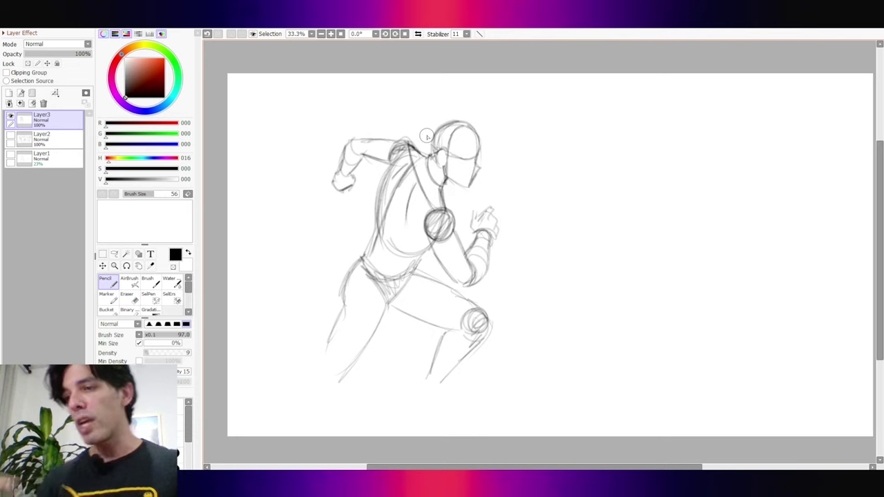
Lengthen and darken both outlines of the rear leg from the hip down toward the calf.
left_click_drag(408, 278, 333, 392)
left_click_drag(362, 259, 312, 371)
left_click_drag(345, 276, 334, 322)
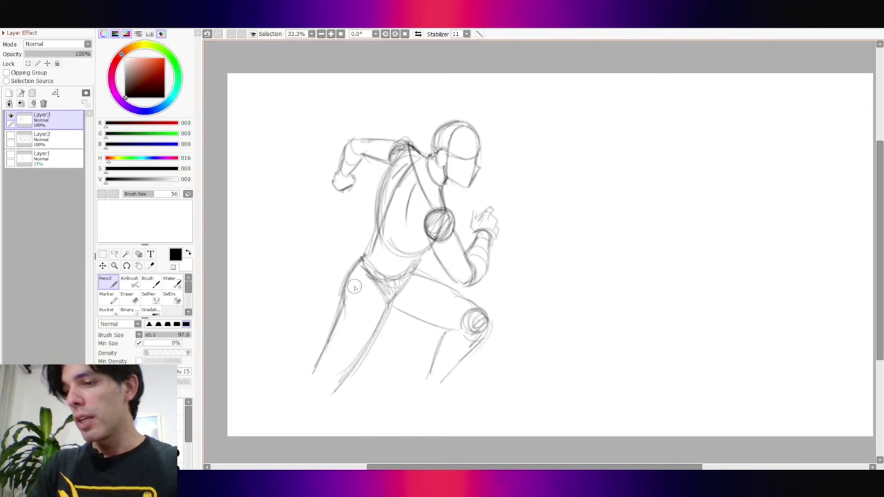
left_click_drag(359, 269, 315, 388)
left_click_drag(390, 305, 325, 407)
mouse_move(362, 258)
left_mouse_down()
mouse_move(345, 291)
mouse_move(358, 264)
mouse_move(343, 282)
left_mouse_up()
Erase the outer hip line of the rear leg and redraw one flowing contour from the lower back into the thigh.
key("e")
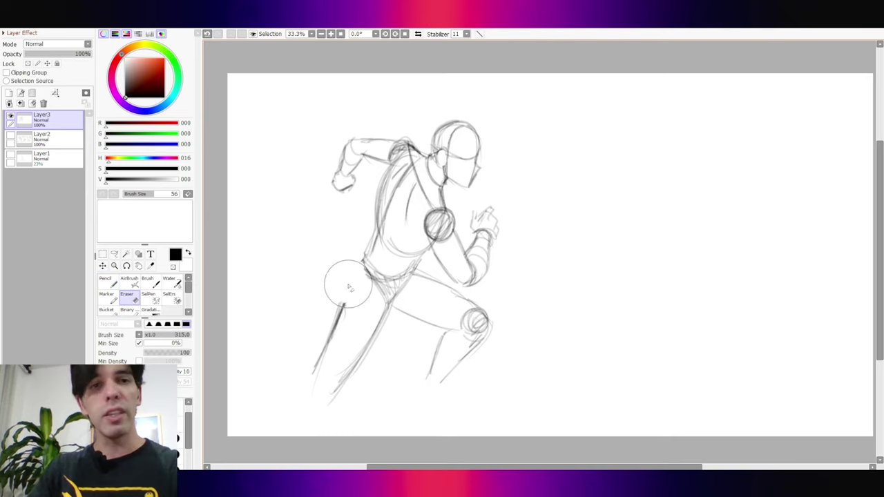
key("n")
left_click_drag(363, 260, 342, 312)
left_click_drag(372, 247, 348, 279)
mouse_move(378, 225)
left_mouse_down()
mouse_move(365, 262)
mouse_move(374, 223)
mouse_move(343, 309)
left_mouse_up()
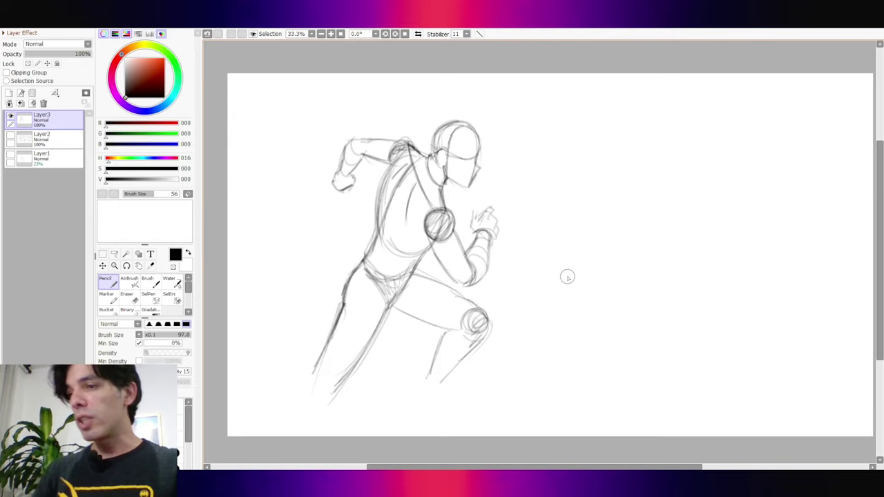
Start a second figure beside the runner with a slightly tilted ribcage oval and a hatched shoulder circle at its upper end.
left_click_drag(620, 192, 616, 218)
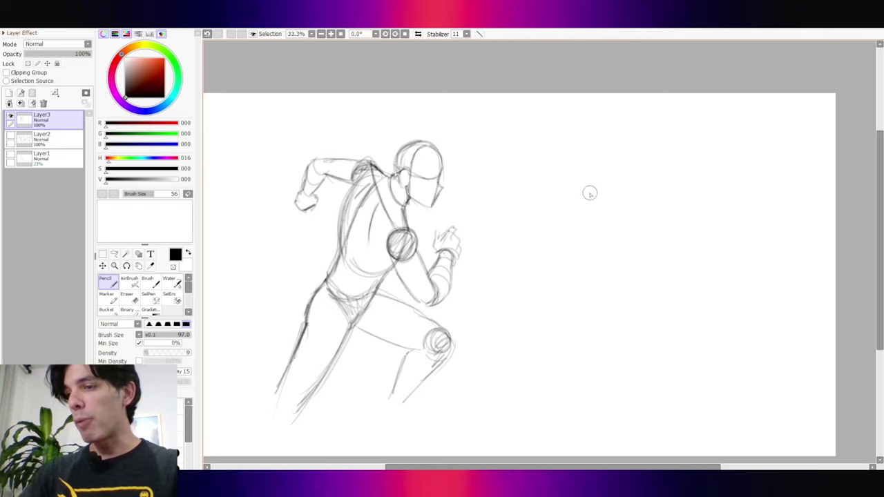
mouse_move(558, 162)
left_mouse_down()
mouse_move(538, 233)
mouse_move(566, 162)
mouse_move(564, 250)
left_mouse_up()
key("ctrl+z")
left_click_drag(565, 174, 561, 277)
mouse_move(531, 233)
left_mouse_down()
mouse_move(572, 180)
mouse_move(599, 247)
mouse_move(559, 279)
left_mouse_up()
left_click_drag(605, 233, 594, 260)
left_click_drag(539, 196, 529, 225)
left_click_drag(565, 175, 556, 280)
mouse_move(572, 164)
left_mouse_down()
mouse_move(593, 153)
mouse_move(577, 166)
mouse_move(584, 179)
mouse_move(596, 168)
mouse_move(587, 184)
mouse_move(599, 167)
mouse_move(588, 162)
mouse_move(579, 183)
mouse_move(595, 167)
mouse_move(589, 187)
mouse_move(601, 173)
mouse_move(587, 171)
mouse_move(547, 255)
mouse_move(549, 233)
mouse_move(570, 239)
left_mouse_up()
key("ctrl+z")
key("ctrl+z")
mouse_move(563, 183)
left_mouse_down()
mouse_move(540, 263)
mouse_move(537, 208)
mouse_move(599, 211)
mouse_move(595, 254)
left_mouse_up()
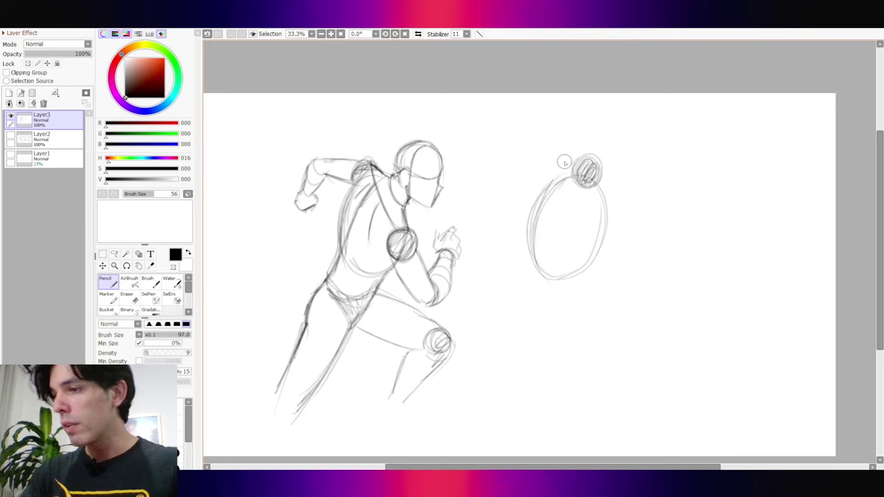
Draw the near arm hanging outward from the hatched shoulder, with upper arm, tapering forearm and a wrist curve.
mouse_move(601, 178)
left_mouse_down()
mouse_move(584, 173)
mouse_move(591, 220)
left_mouse_up()
left_click_drag(600, 173, 611, 210)
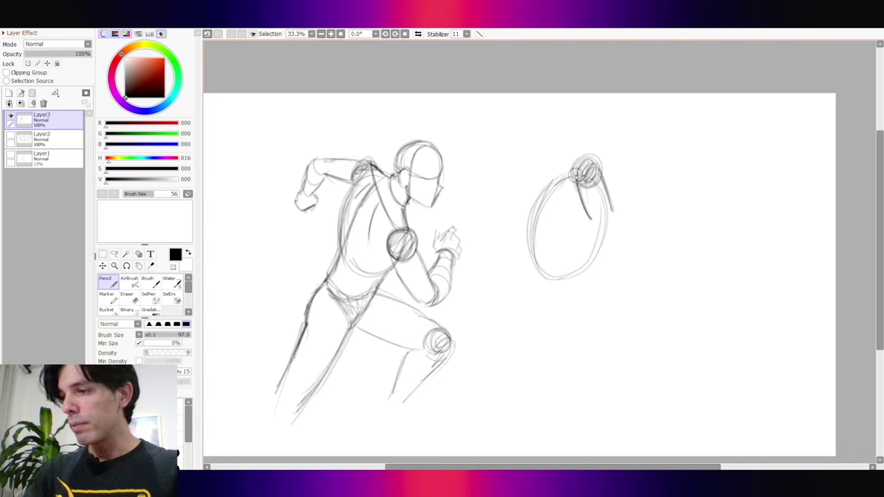
mouse_move(593, 219)
left_mouse_down()
mouse_move(624, 224)
mouse_move(635, 257)
mouse_move(620, 271)
left_mouse_up()
left_click_drag(595, 238, 625, 287)
left_click_drag(619, 216, 646, 273)
mouse_move(625, 244)
left_mouse_down()
mouse_move(649, 280)
mouse_move(632, 304)
left_mouse_up()
Draw the second figure's back contour and the waist lines descending from both sides of the ribcage.
left_click_drag(566, 197, 544, 261)
mouse_move(538, 214)
left_mouse_down()
mouse_move(547, 278)
mouse_move(538, 303)
left_mouse_up()
left_click_drag(540, 235, 516, 318)
left_click_drag(590, 268, 589, 312)
mouse_move(582, 159)
left_mouse_down()
mouse_move(606, 185)
mouse_move(548, 199)
mouse_move(533, 247)
left_mouse_up()
key("ctrl+z")
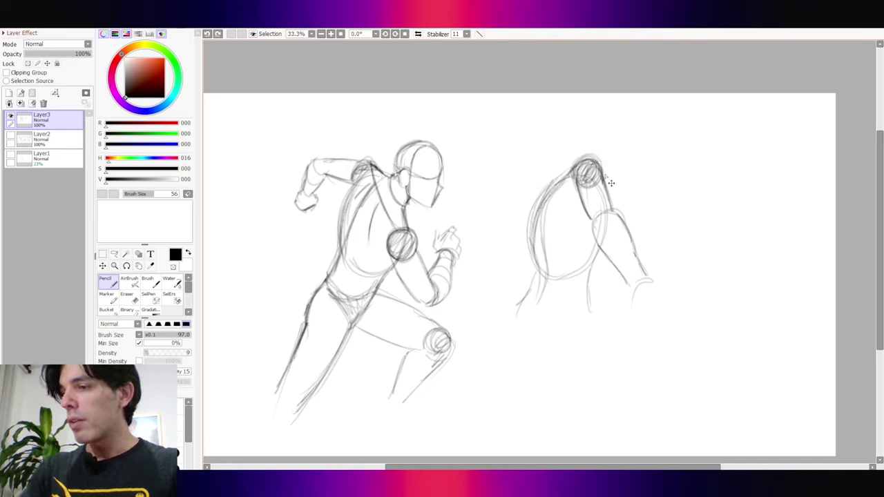
Erase the flared back and waist lines of the second figure and redraw the waist contour narrower.
key("e")
left_click_drag(525, 312, 513, 317)
mouse_move(529, 264)
left_mouse_down()
mouse_move(530, 214)
mouse_move(537, 262)
left_mouse_up()
key("n")
left_click_drag(534, 222, 531, 305)
left_click_drag(588, 299, 588, 314)
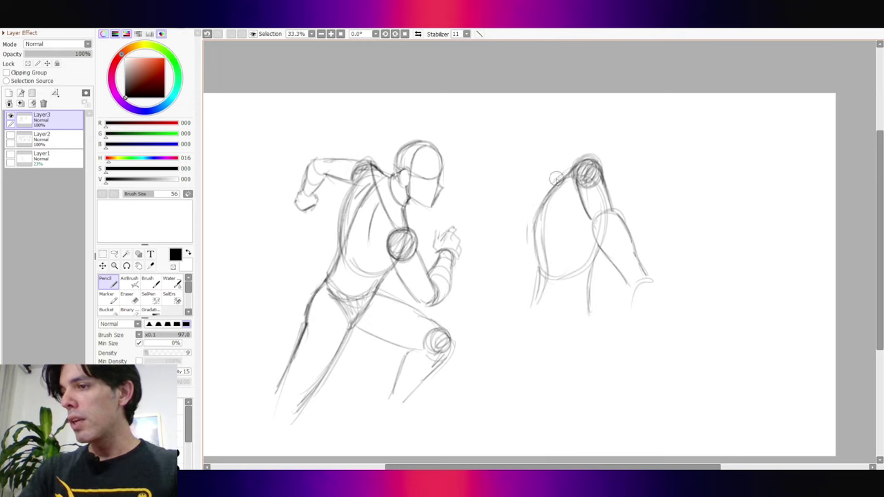
Draw a rounded head partly hidden behind the shoulder circle, undoing the trial jaw lines below it.
mouse_move(554, 172)
left_mouse_down()
mouse_move(578, 140)
mouse_move(597, 163)
left_mouse_up()
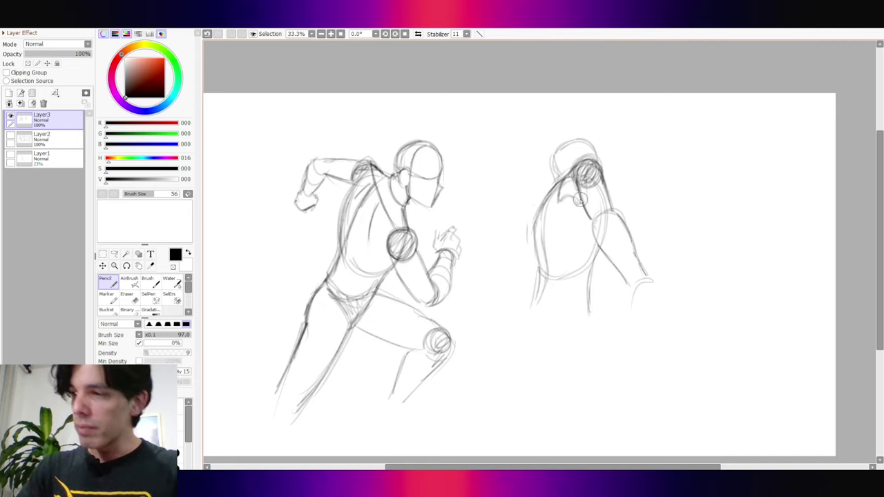
key("ctrl+z")
left_click_drag(572, 170, 577, 193)
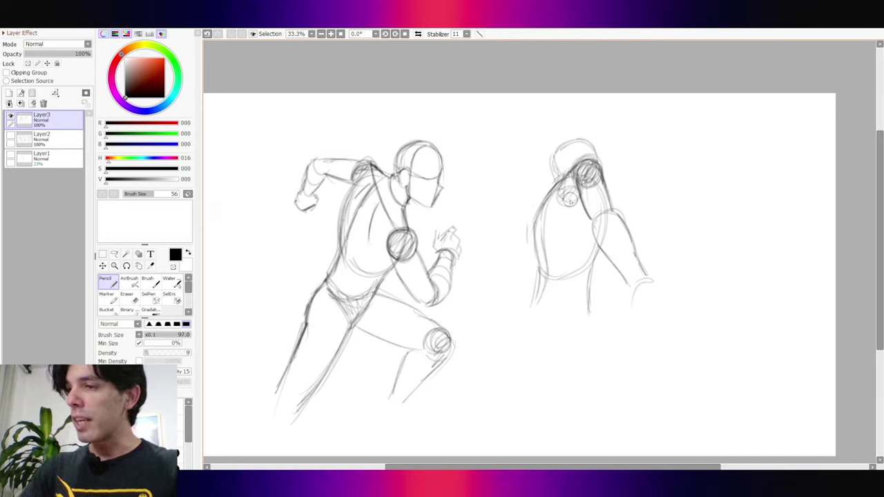
key("ctrl+z")
key("ctrl+z")
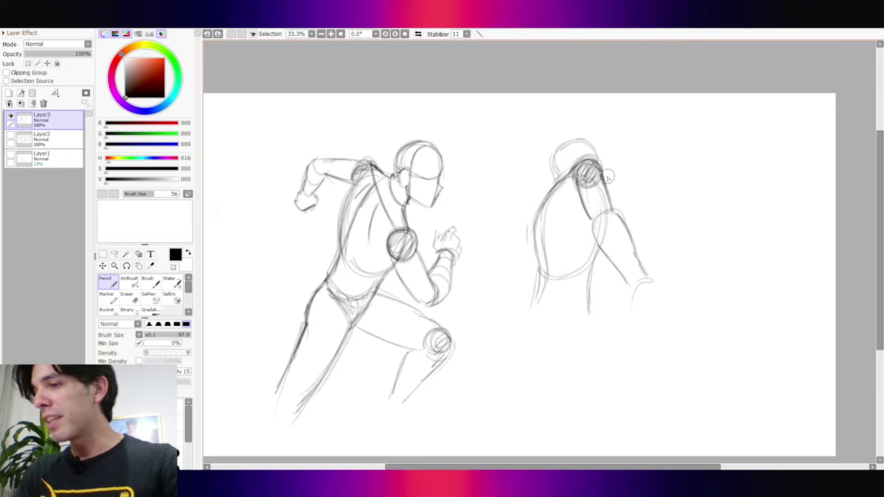
mouse_move(577, 141)
left_mouse_down()
mouse_move(558, 152)
mouse_move(577, 141)
mouse_move(558, 181)
left_mouse_up()
Draw arched cross-contours over the second figure's ribcage and waist, and redraw the far waist side into the hip outlines.
mouse_move(541, 257)
left_mouse_down()
mouse_move(549, 283)
mouse_move(528, 306)
mouse_move(587, 295)
left_mouse_up()
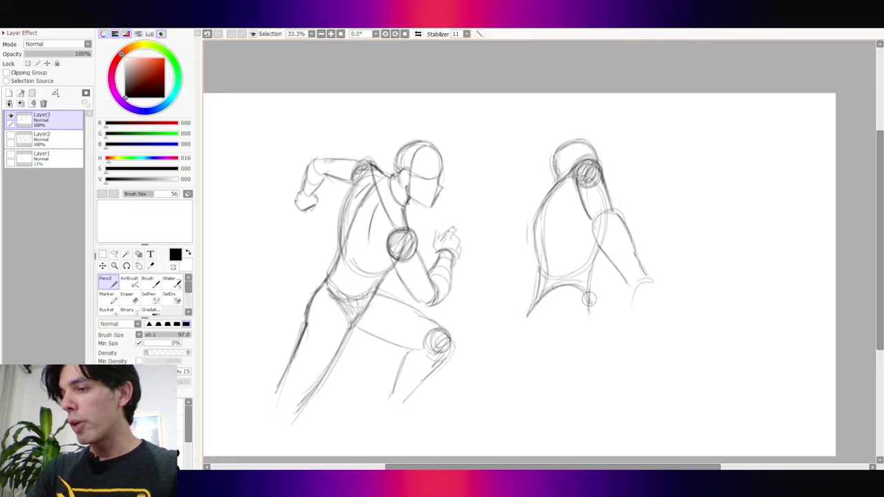
mouse_move(546, 265)
left_mouse_down()
mouse_move(560, 255)
mouse_move(590, 257)
mouse_move(583, 227)
mouse_move(530, 234)
mouse_move(583, 190)
mouse_move(595, 275)
left_mouse_up()
key("e")
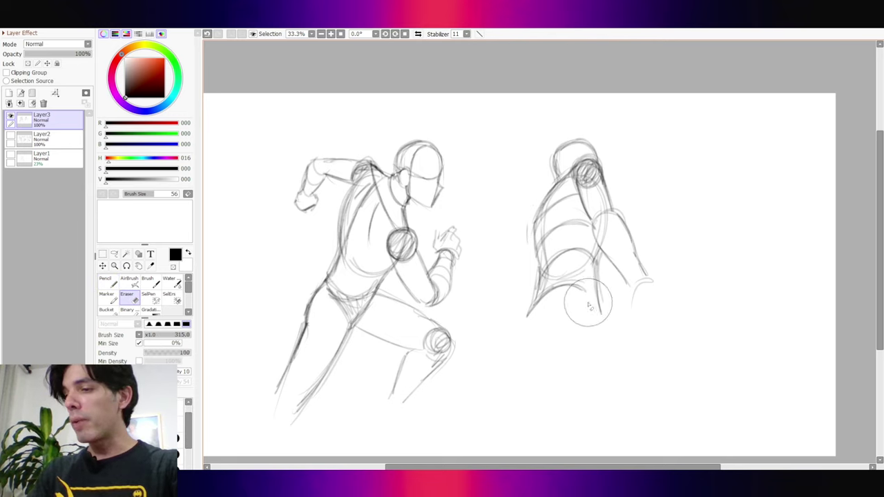
key("n")
left_click_drag(567, 285, 599, 311)
left_click_drag(597, 248, 603, 327)
left_click_drag(524, 308, 521, 344)
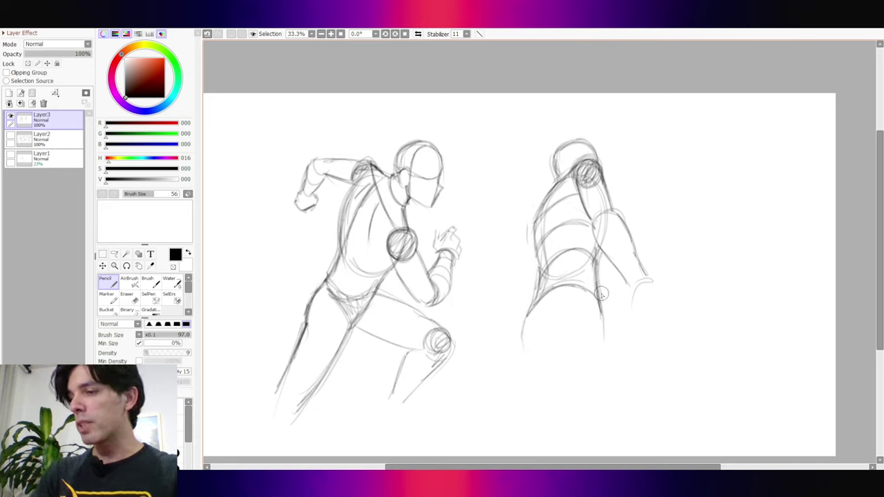
Draw the wrist and blocky hand at the end of the near arm, and add an arched line across the hips.
left_click_drag(622, 280, 630, 297)
mouse_move(636, 253)
left_mouse_down()
mouse_move(678, 307)
mouse_move(648, 333)
mouse_move(675, 319)
mouse_move(638, 305)
mouse_move(677, 305)
left_mouse_up()
mouse_move(602, 317)
left_mouse_down()
mouse_move(548, 328)
mouse_move(545, 351)
left_mouse_up()
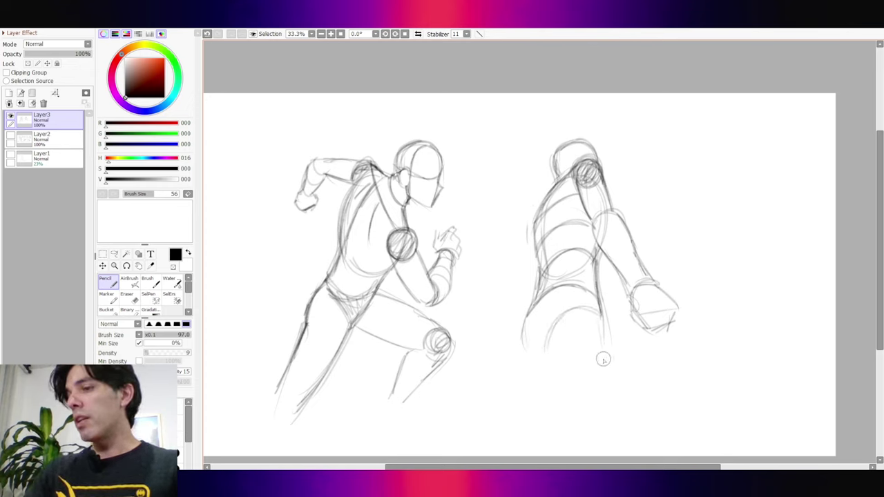
Add short contour strokes on the second figure's upper torso and undo the last stroke along its side.
mouse_move(542, 230)
left_mouse_down()
mouse_move(548, 200)
mouse_move(557, 216)
left_mouse_up()
left_click_drag(543, 219, 550, 250)
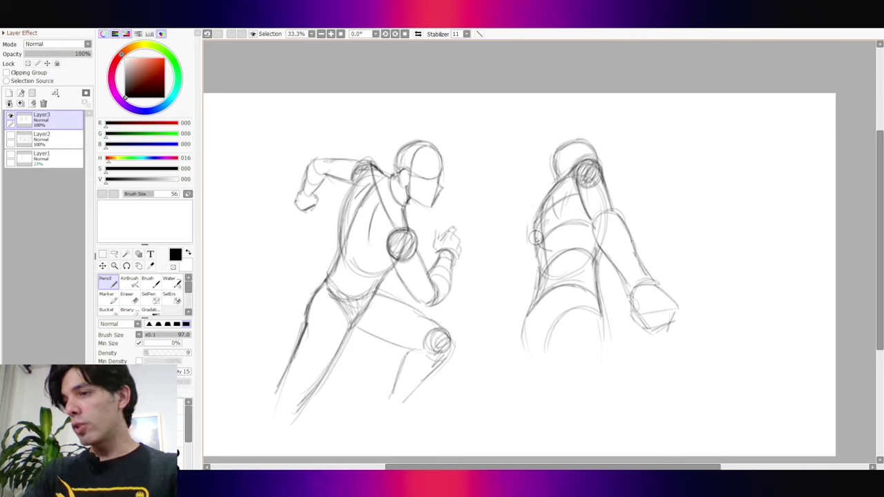
key("ctrl+z")
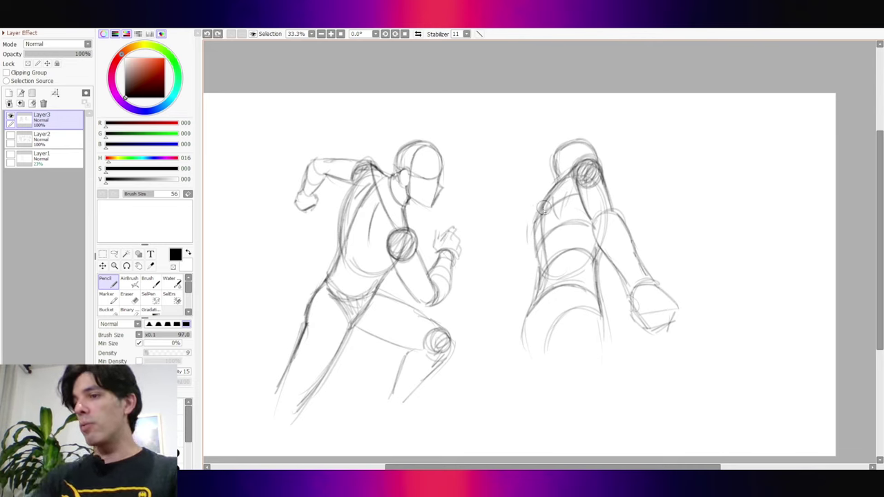
Try to draw the second figure's far arm bent at the elbow beside the torso.
mouse_move(544, 202)
left_mouse_down()
mouse_move(527, 235)
mouse_move(497, 257)
mouse_move(523, 229)
mouse_move(509, 263)
mouse_move(531, 238)
mouse_move(528, 274)
mouse_move(523, 249)
mouse_move(539, 279)
mouse_move(545, 273)
left_mouse_up()
key("ctrl+z")
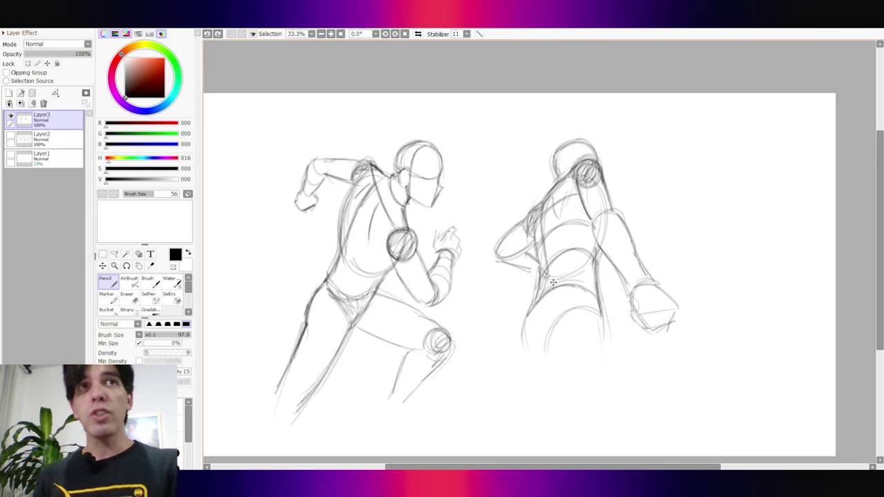
key("ctrl+z")
key("ctrl+z")
key("ctrl+z")
key("ctrl+z")
key("ctrl+z")
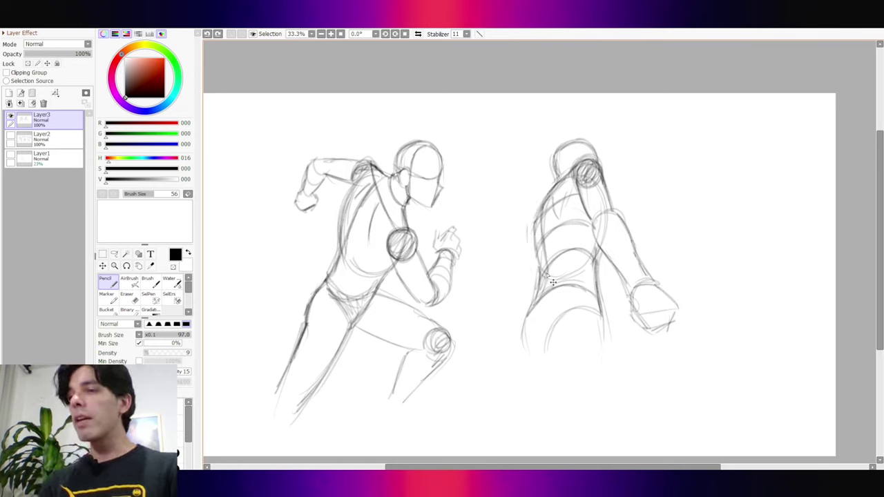